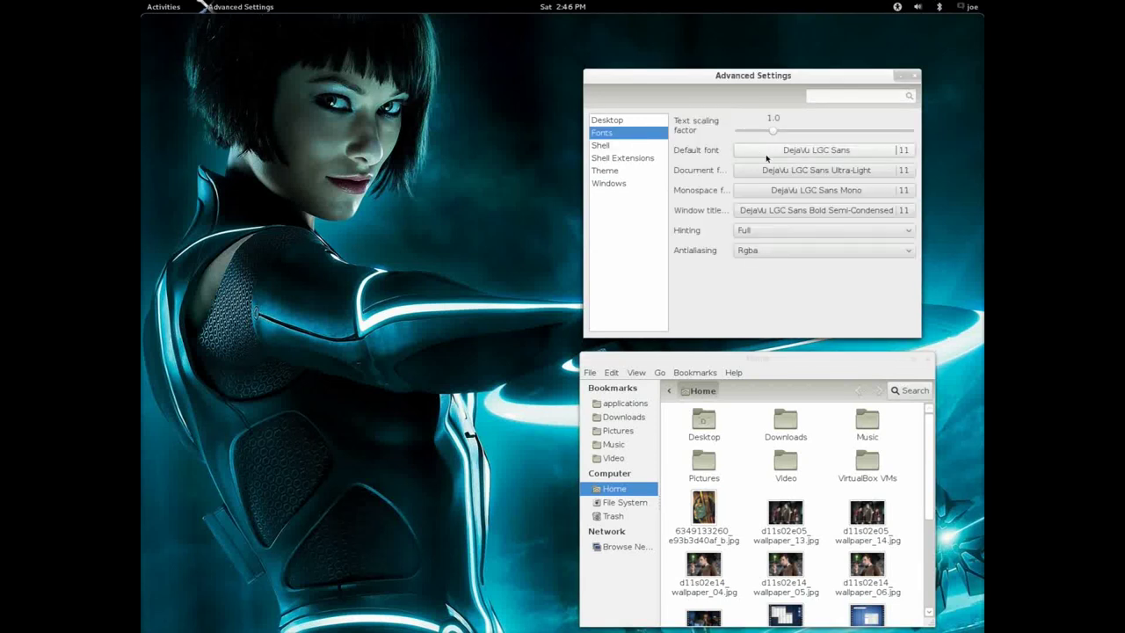
Turn on the date display in the clock in the Shell settings
{"action": "left_click", "coordinate": [607, 146]}
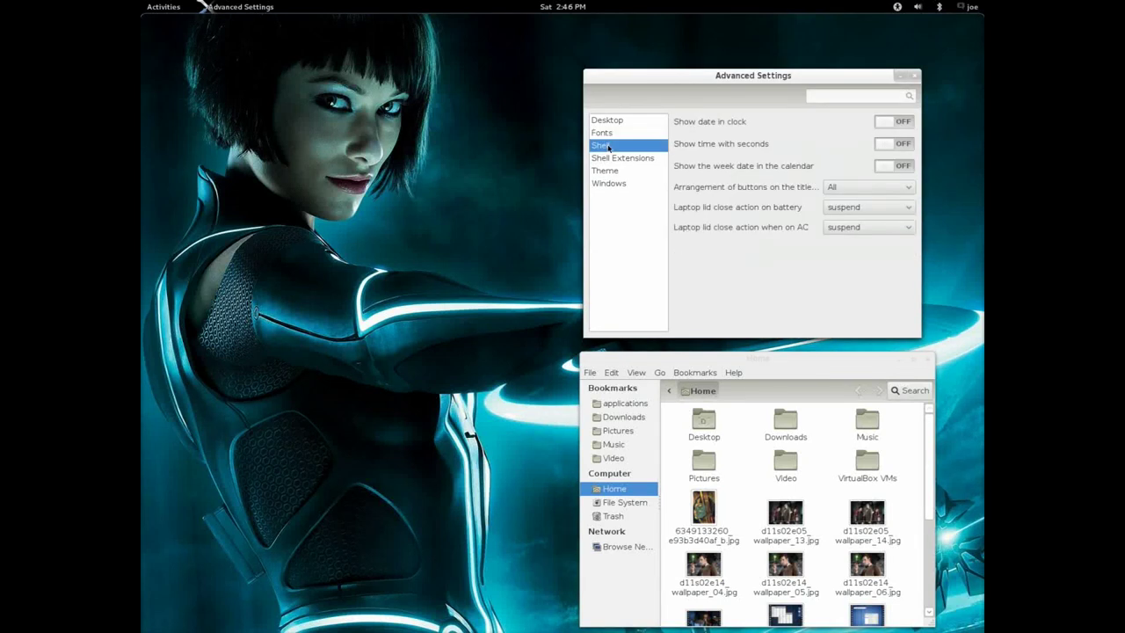
{"action": "left_click", "coordinate": [907, 128]}
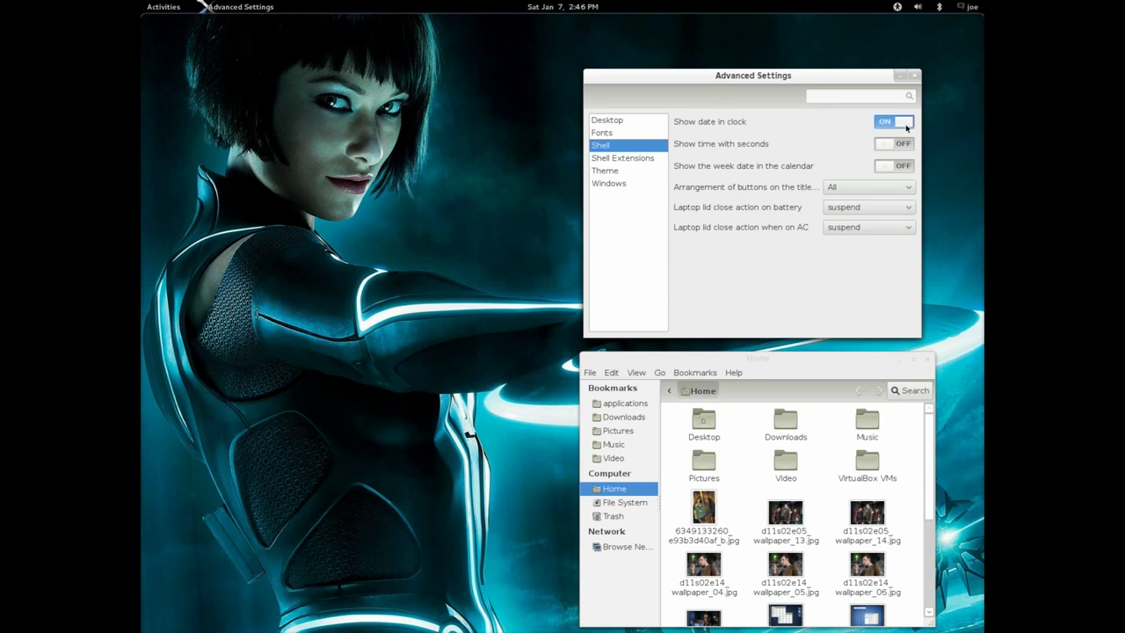
Switch the User Themes Extension on and back off to preview its effect on the shell
{"action": "left_click", "coordinate": [624, 160]}
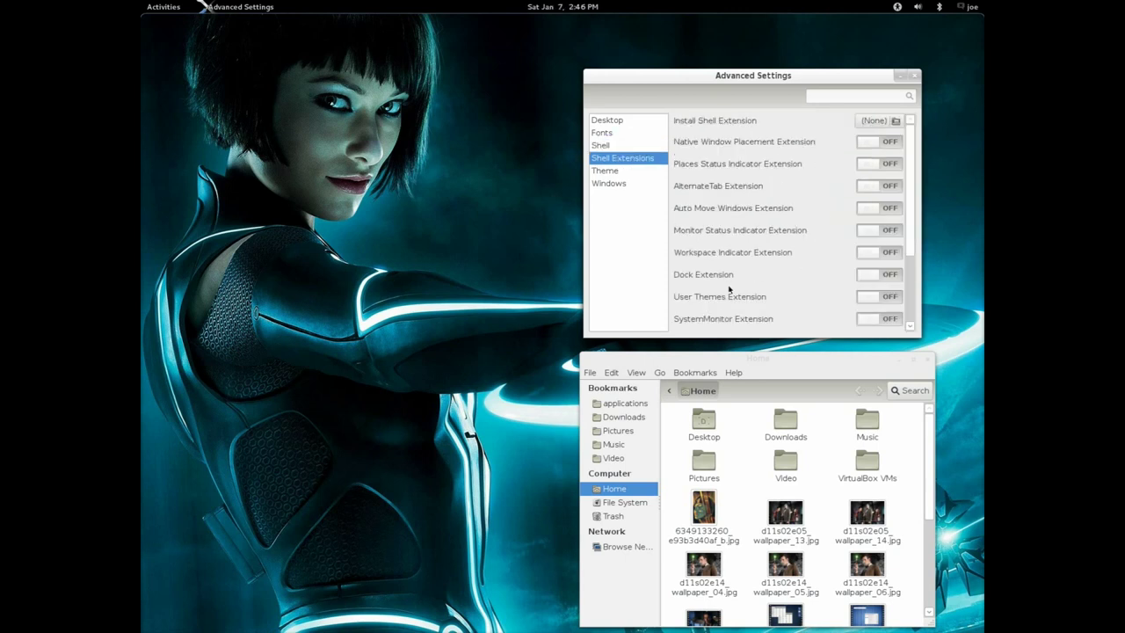
{"action": "left_click", "coordinate": [878, 300]}
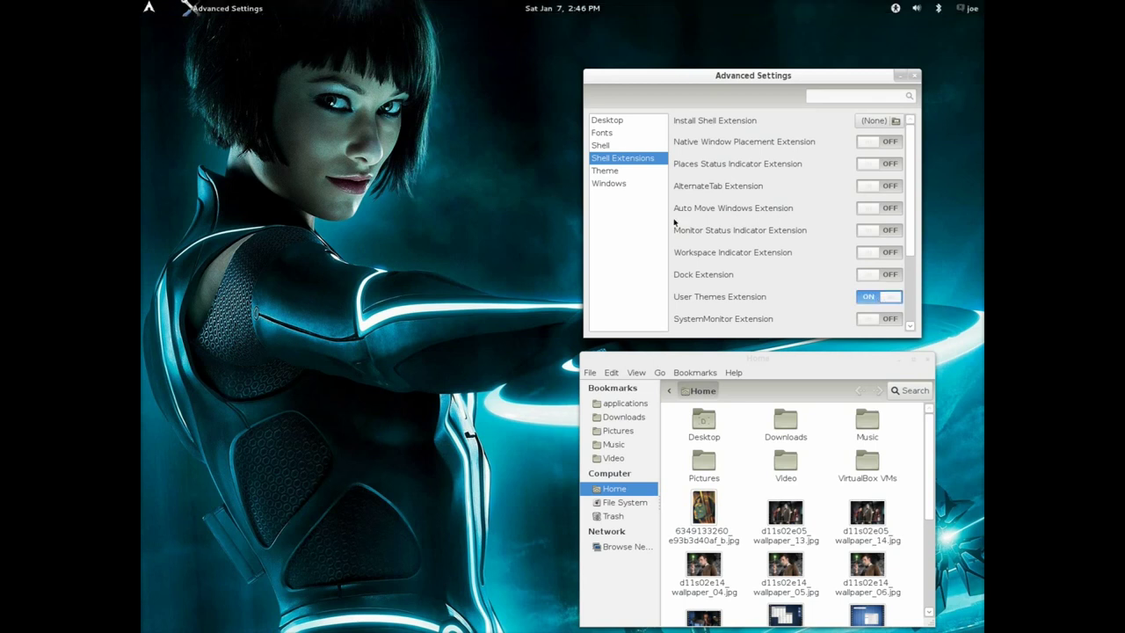
{"action": "left_click", "coordinate": [870, 297]}
{"action": "left_click", "coordinate": [870, 296]}
{"action": "left_click", "coordinate": [870, 296]}
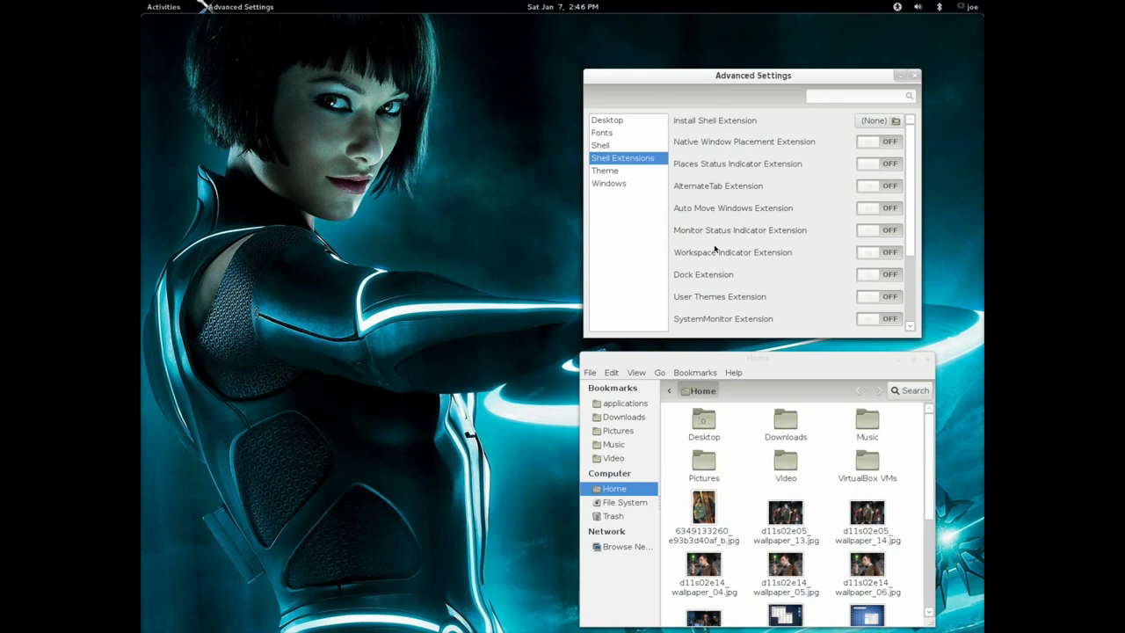
Check the cursor and keybinding theme choices and set the icon theme to Faenza
{"action": "left_click", "coordinate": [604, 169]}
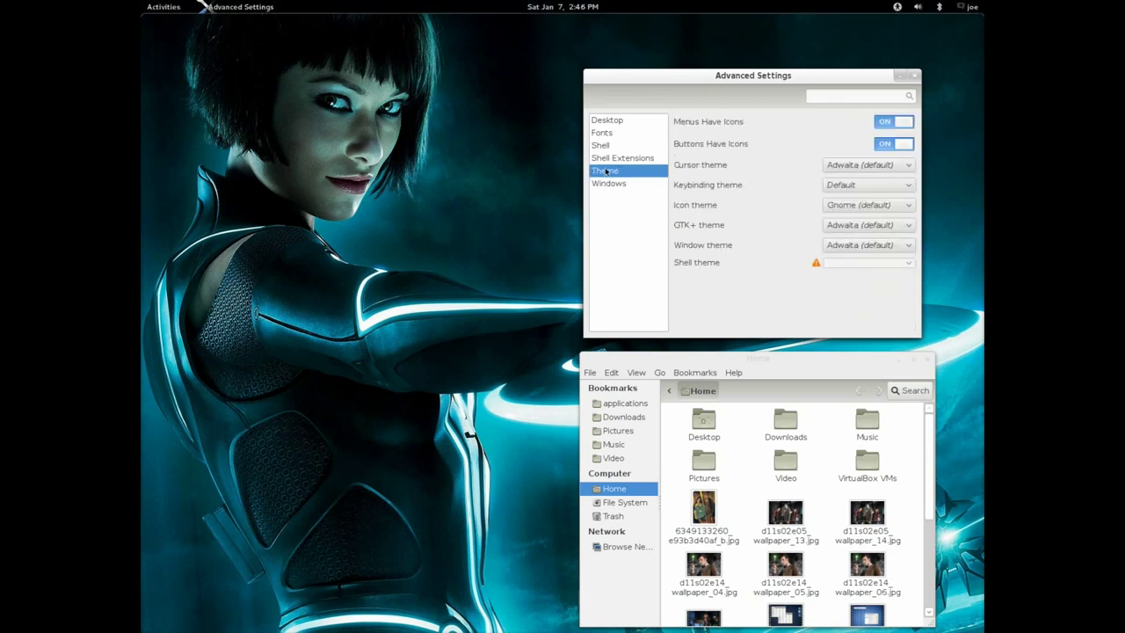
{"action": "left_click", "coordinate": [856, 167]}
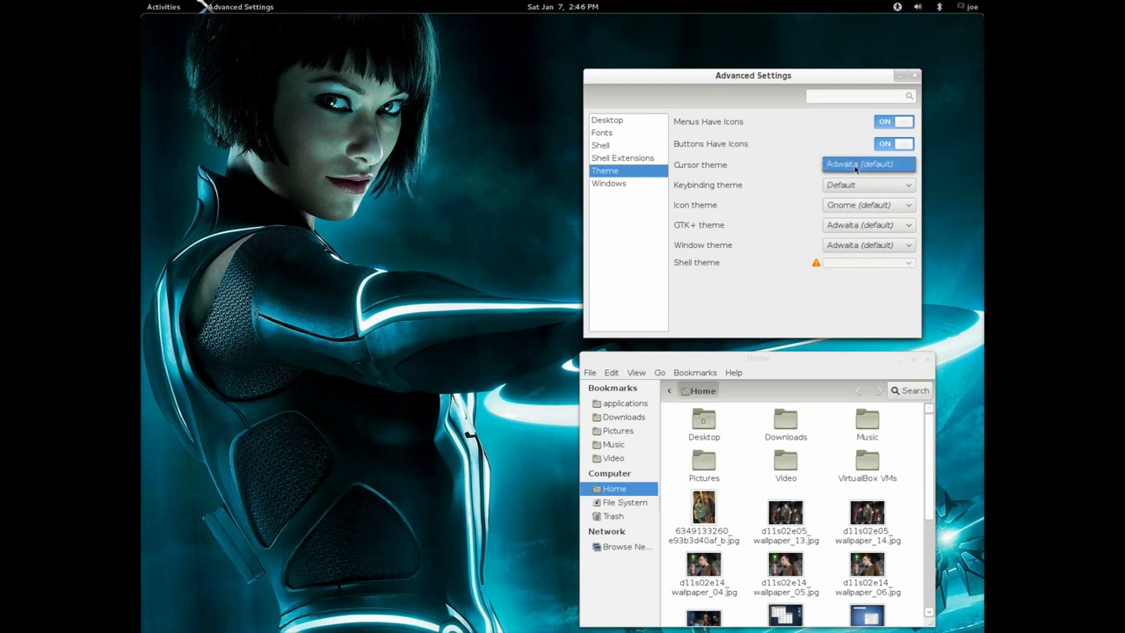
{"action": "left_click", "coordinate": [856, 165]}
{"action": "left_click", "coordinate": [853, 184]}
{"action": "left_click", "coordinate": [853, 185]}
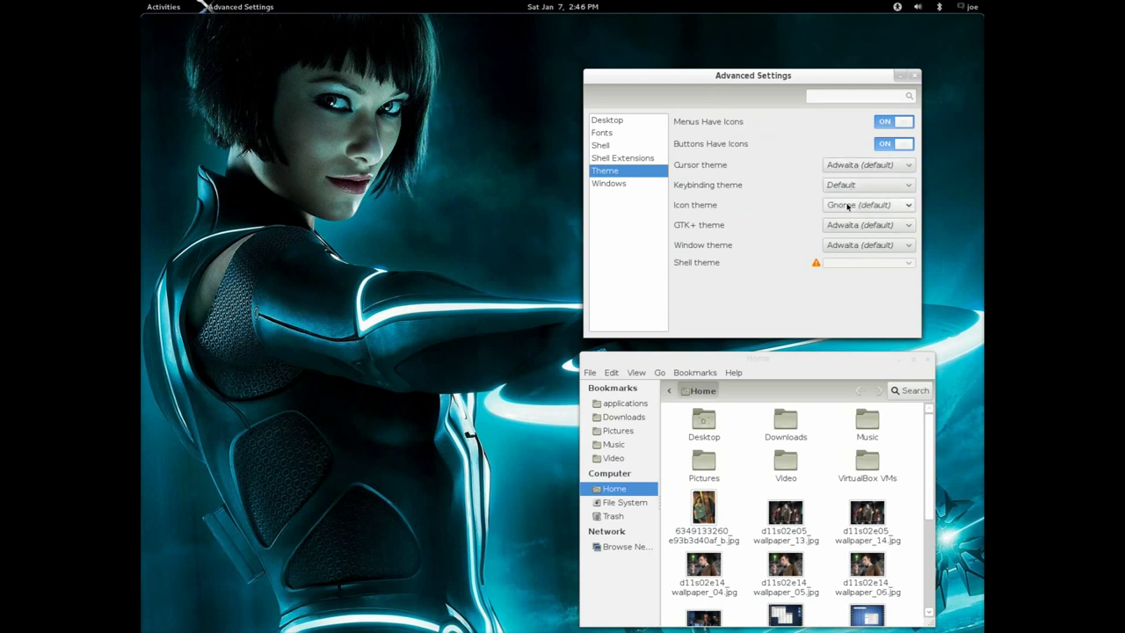
{"action": "left_click", "coordinate": [848, 206]}
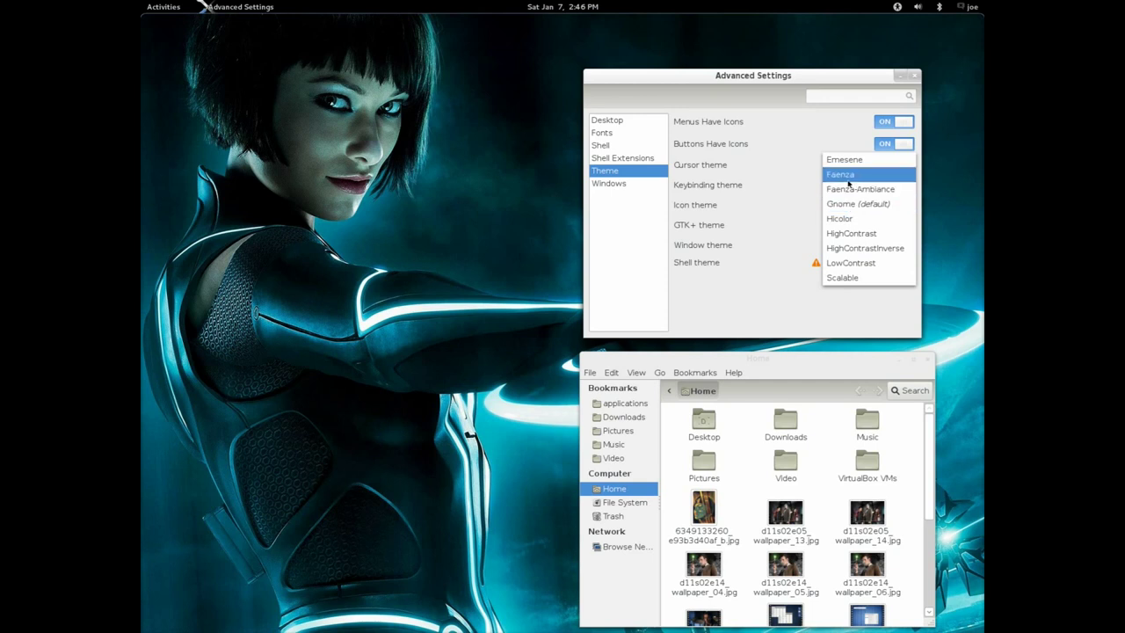
{"action": "left_click", "coordinate": [849, 175]}
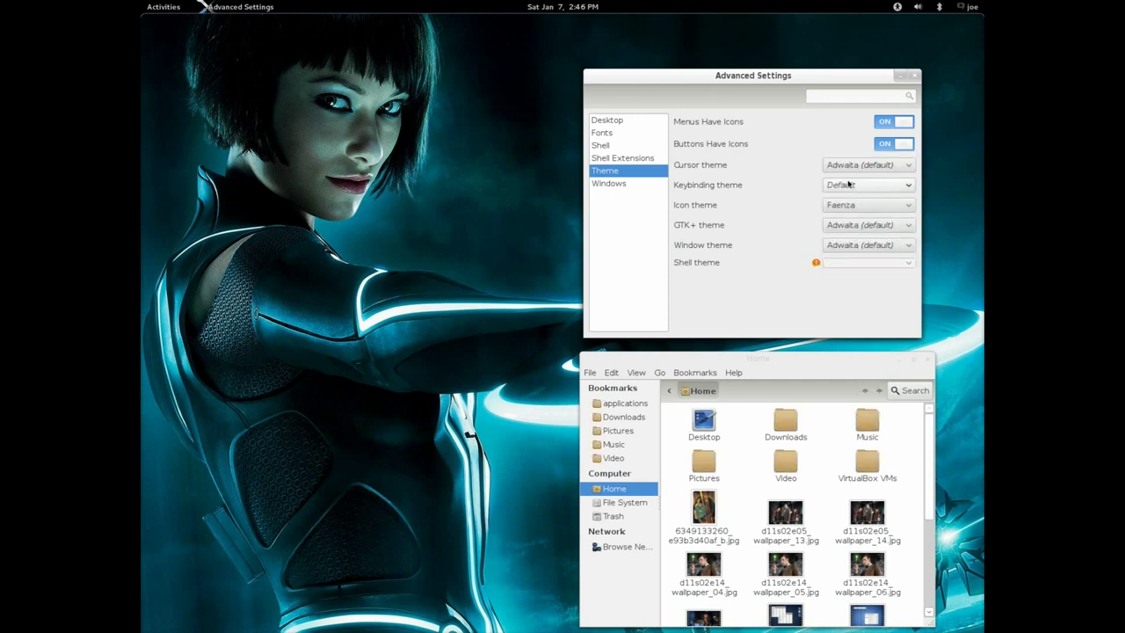
Set the GTK+ theme to Zukitwo-Resonance and the window theme to Zukitwo
{"action": "left_click", "coordinate": [841, 226]}
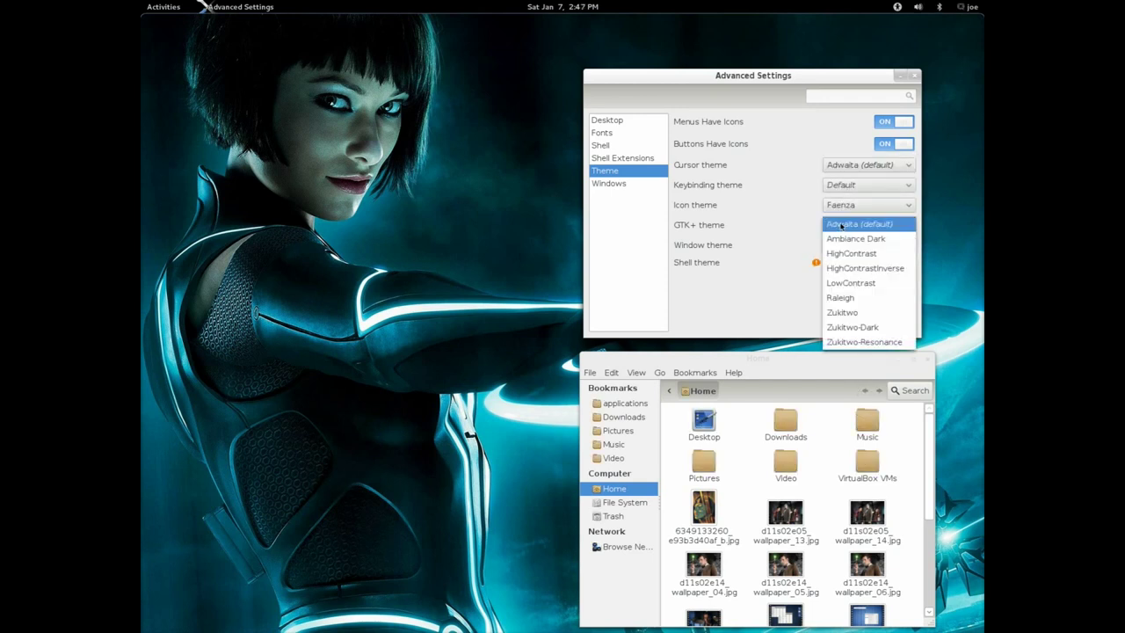
{"action": "left_click", "coordinate": [851, 342]}
{"action": "left_click", "coordinate": [861, 249]}
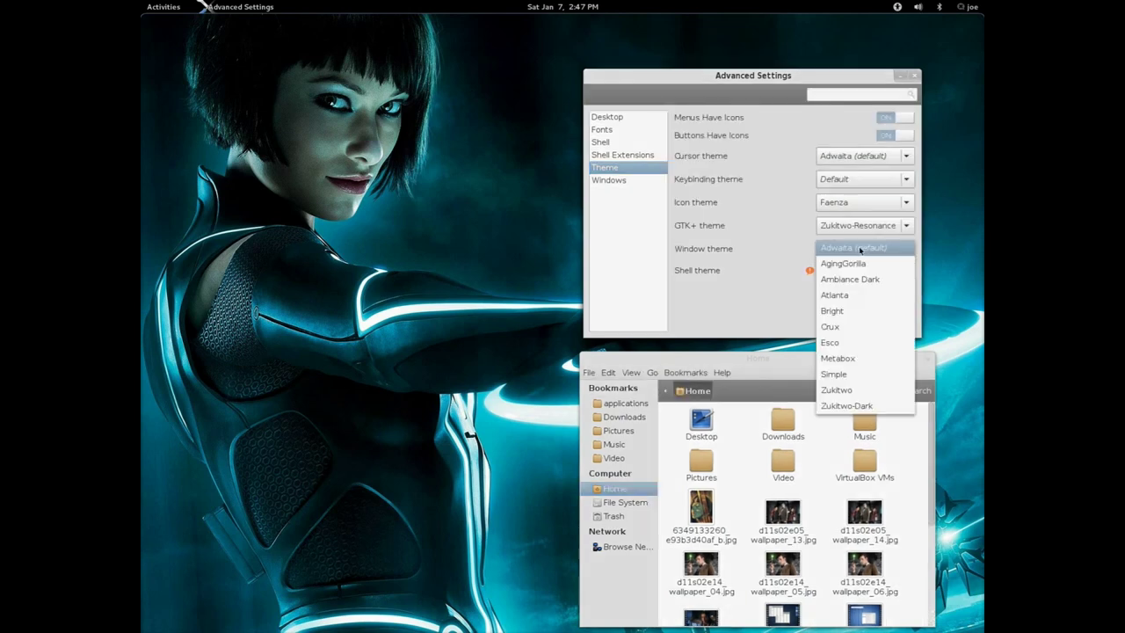
{"action": "left_click", "coordinate": [849, 390]}
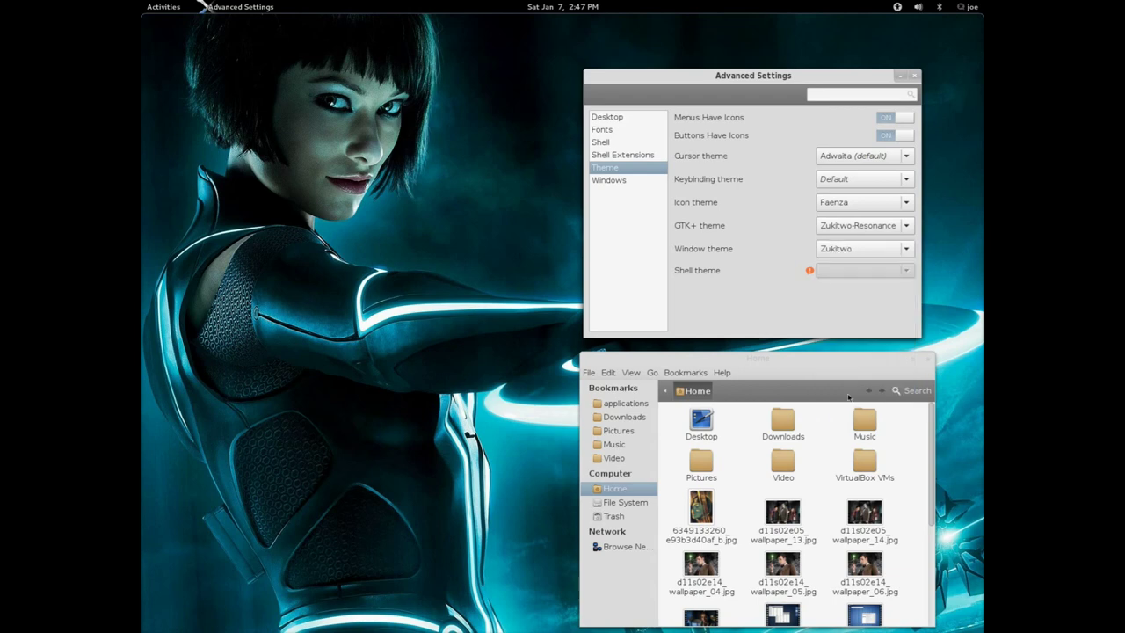
Enable the User Themes Extension and check the Shell theme option in the Theme settings
{"action": "left_click", "coordinate": [618, 156]}
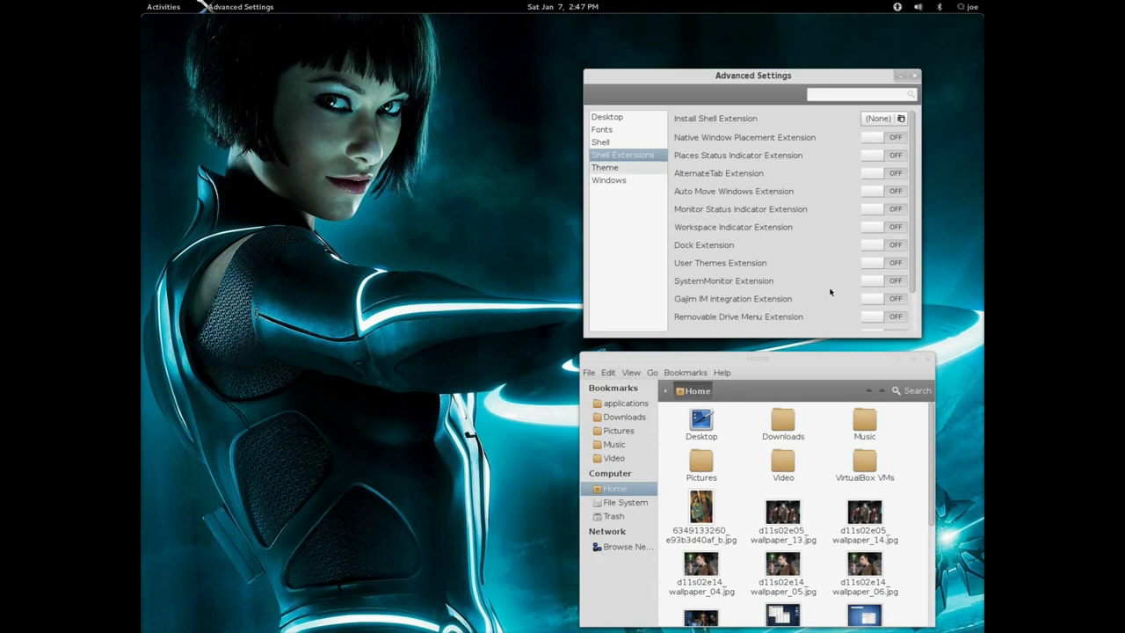
{"action": "key", "text": "Down"}
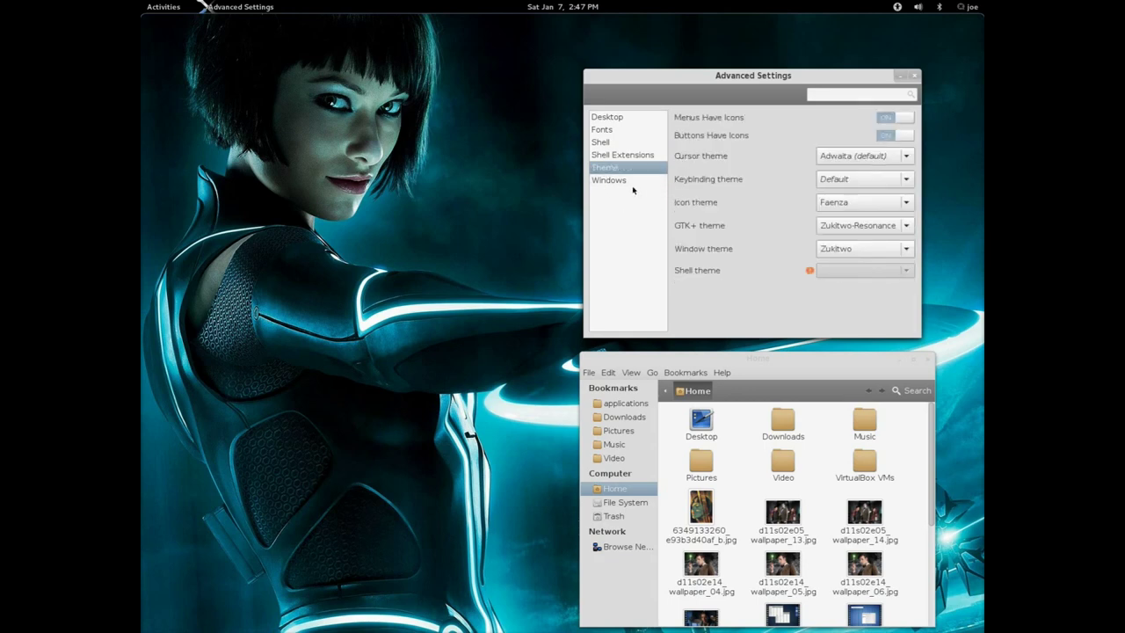
{"action": "key", "text": "Up"}
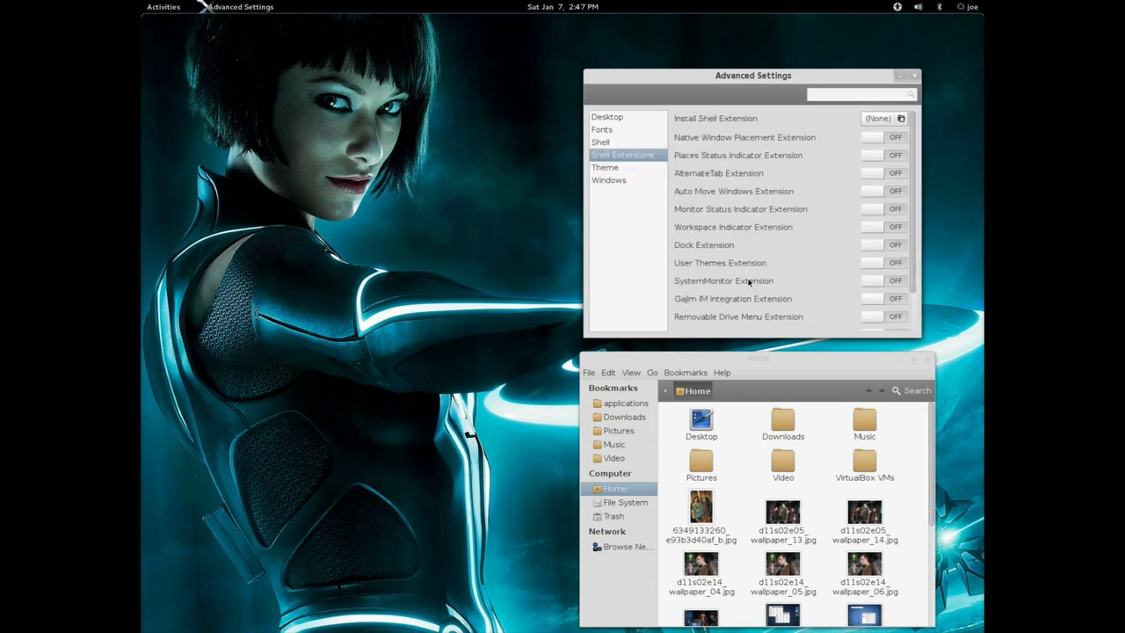
{"action": "left_click", "coordinate": [897, 263]}
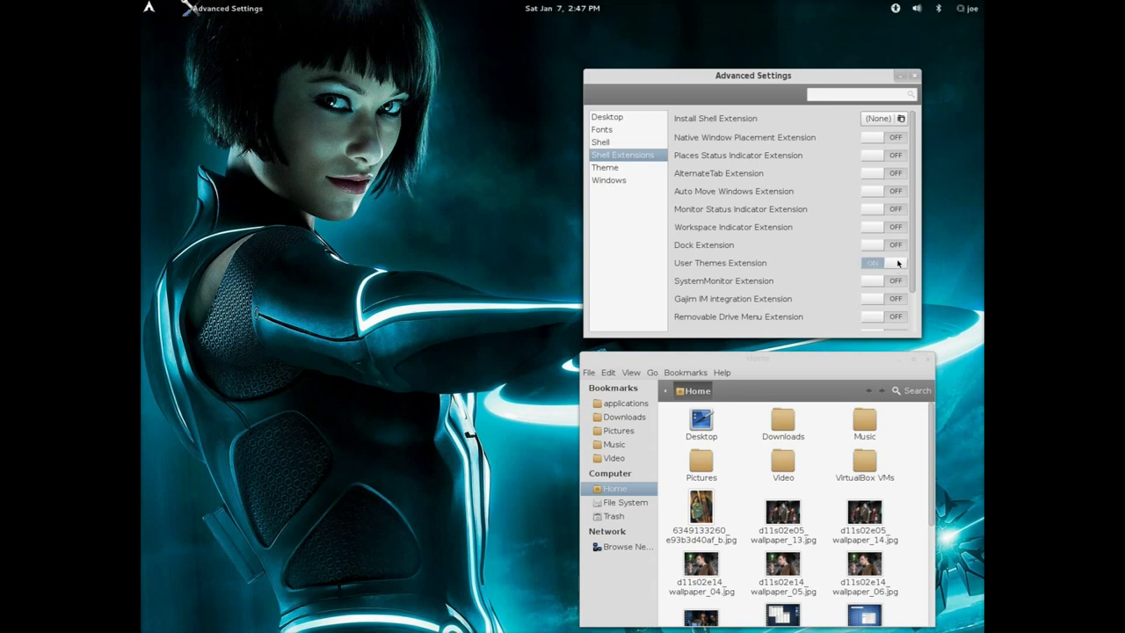
{"action": "left_click", "coordinate": [620, 169]}
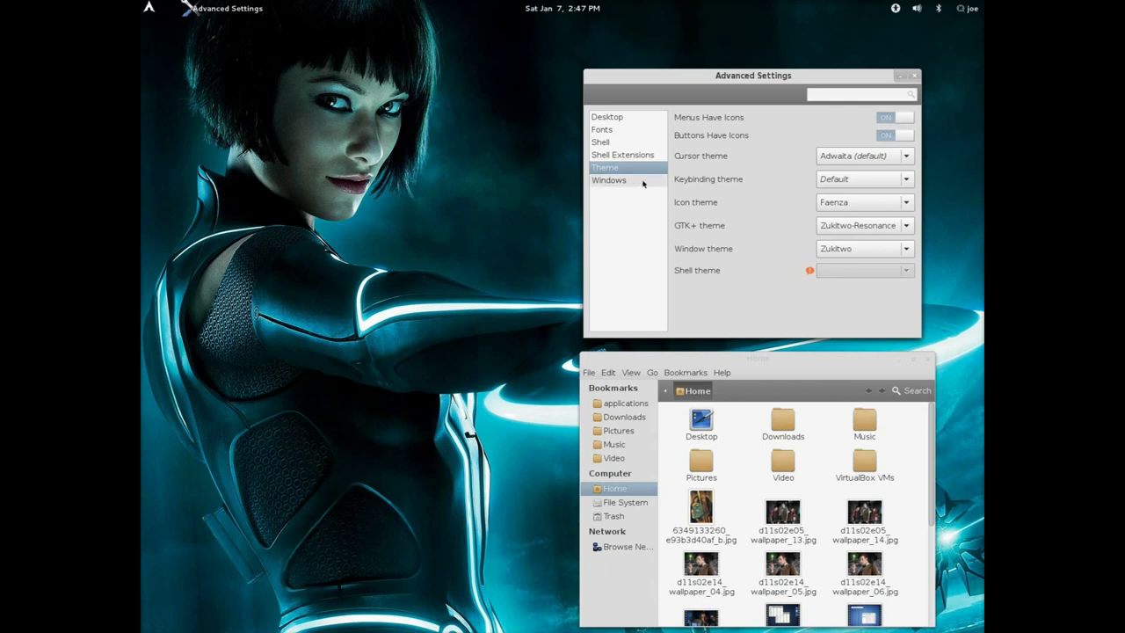
Let the file manager handle the desktop so that its icons are shown
{"action": "left_click", "coordinate": [615, 119]}
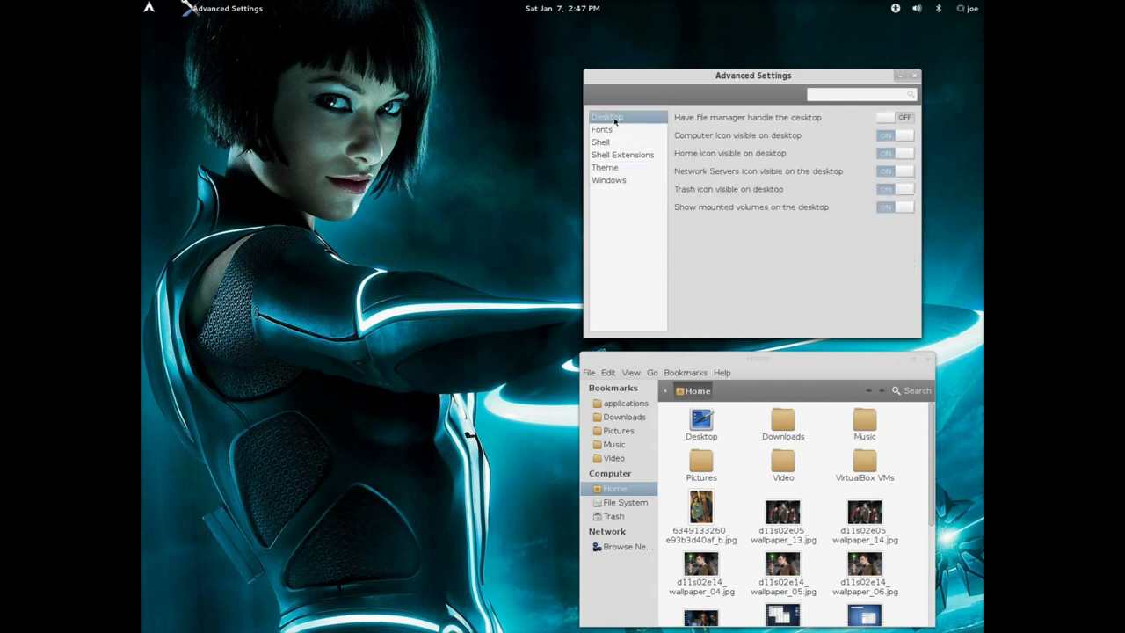
{"action": "left_click", "coordinate": [885, 119]}
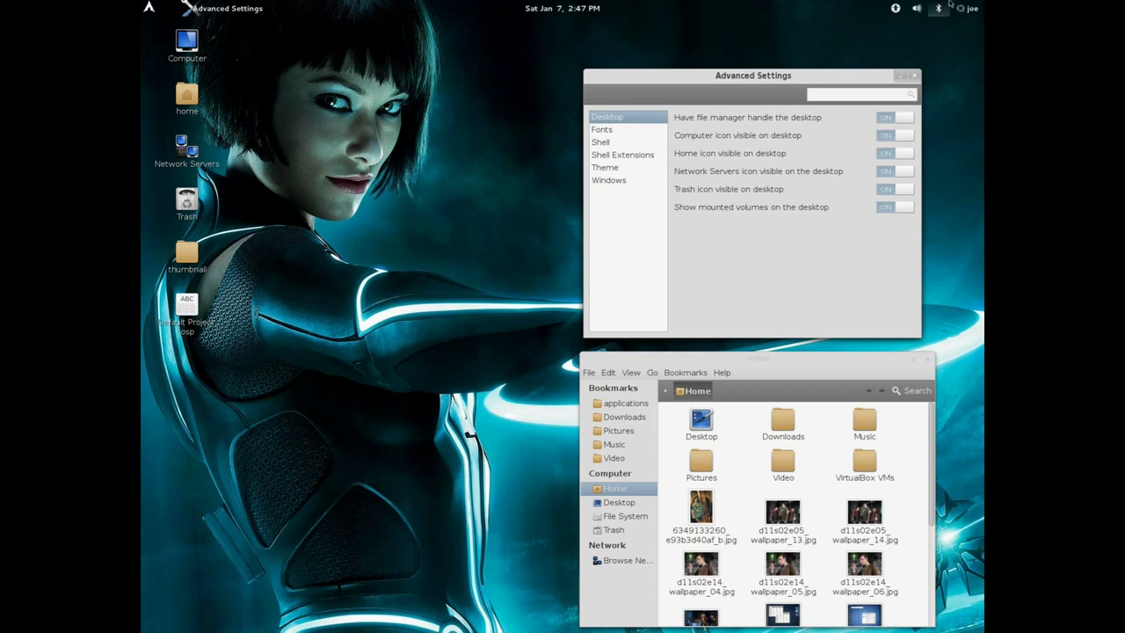
{"action": "left_click", "coordinate": [967, 8]}
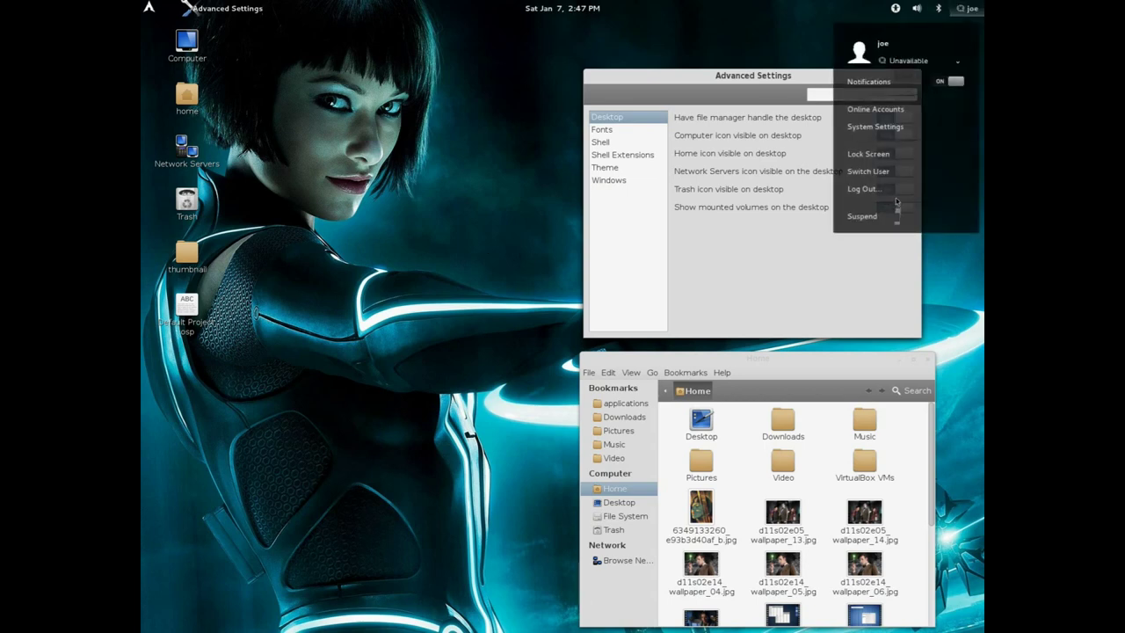
{"action": "left_click", "coordinate": [700, 250]}
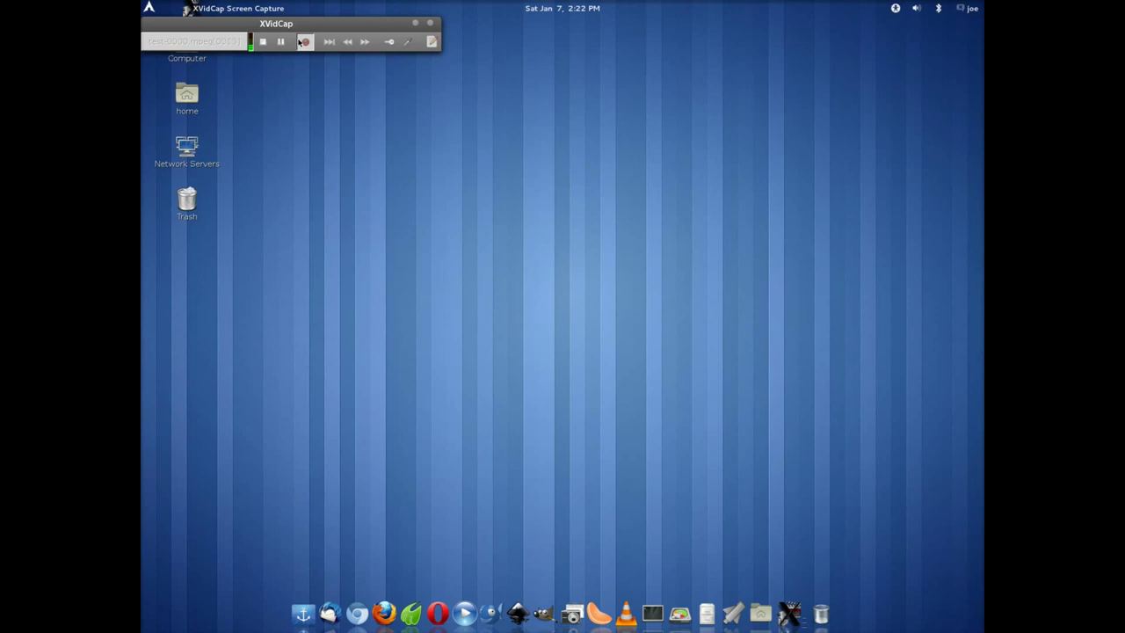
Browse from Computer through the file system to the /usr/share/themes folder
{"action": "left_click", "coordinate": [298, 41]}
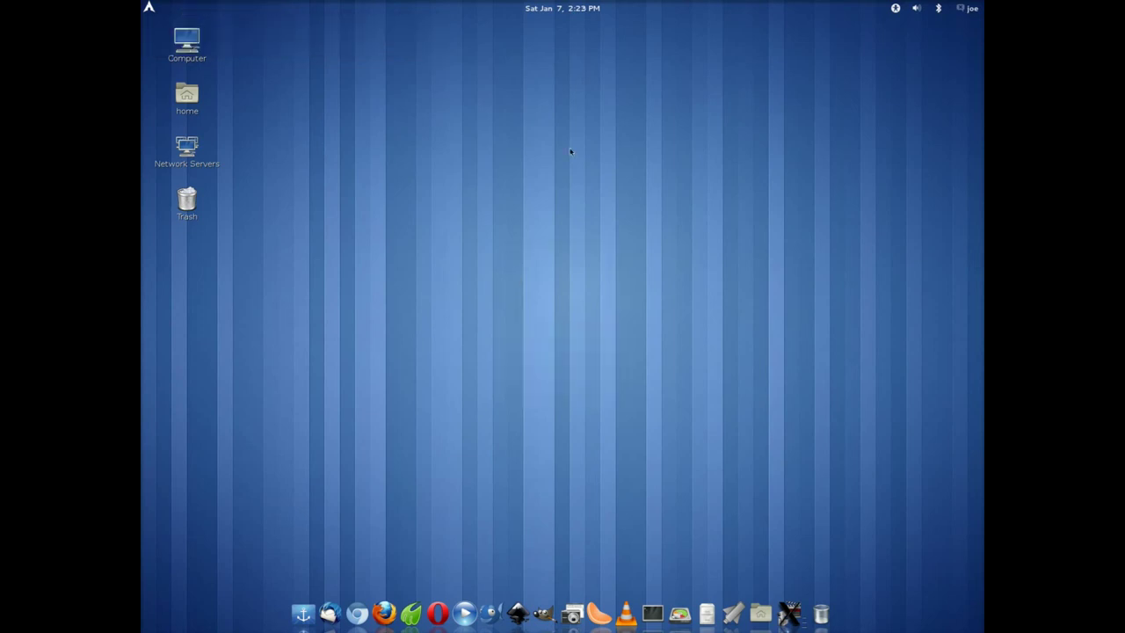
{"action": "double_click", "coordinate": [186, 42]}
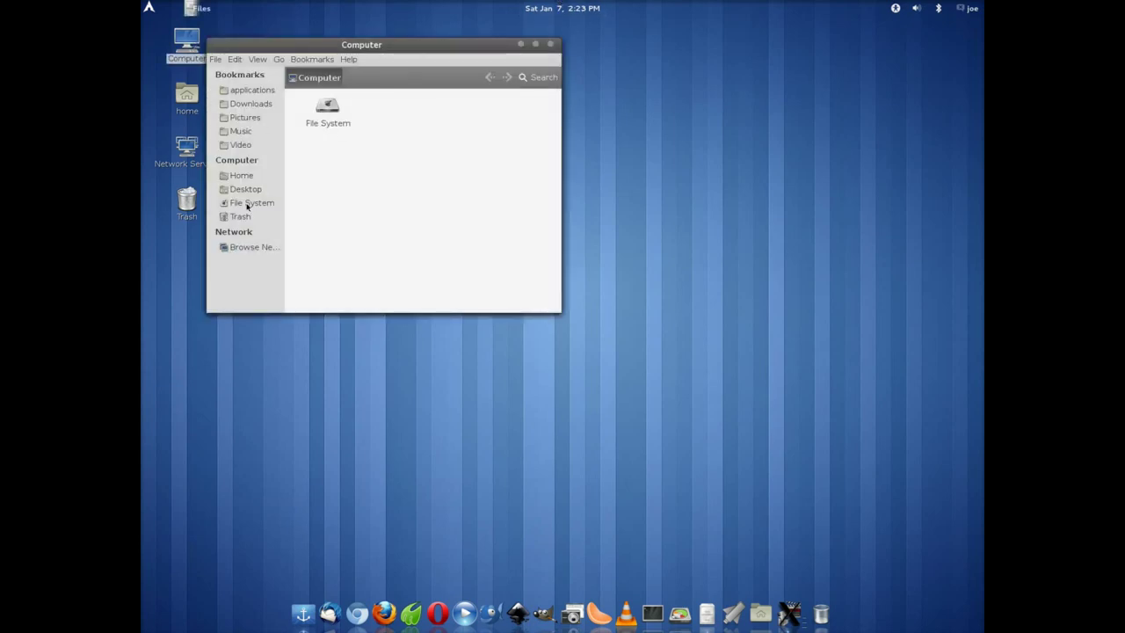
{"action": "left_click", "coordinate": [248, 203]}
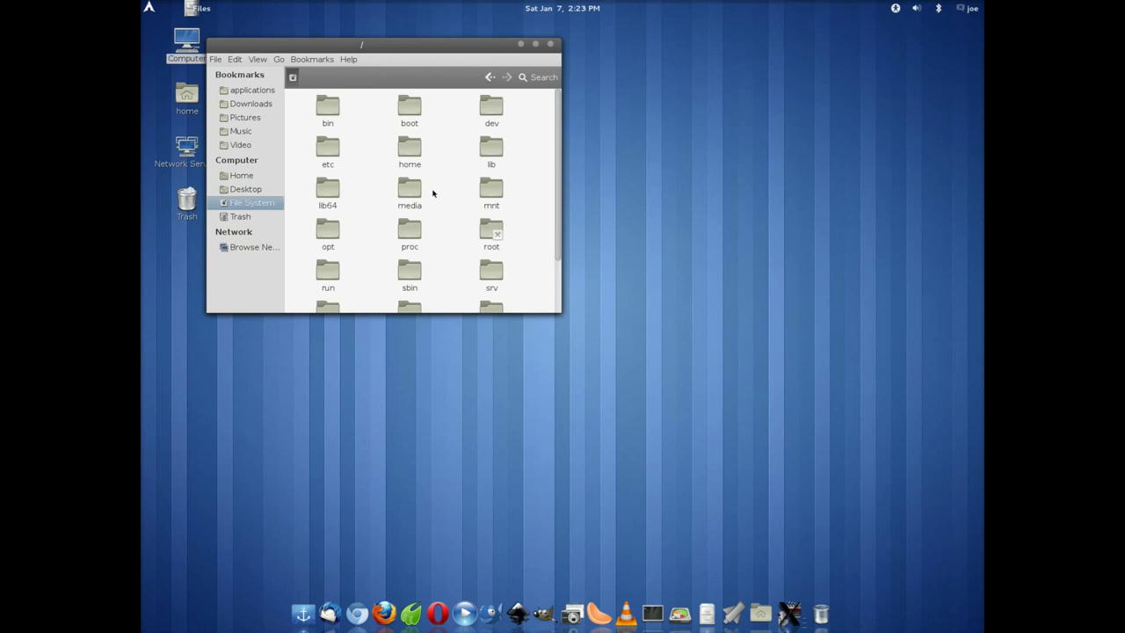
{"action": "scroll", "coordinate": [380, 237], "scroll_direction": "down", "scroll_amount": 2}
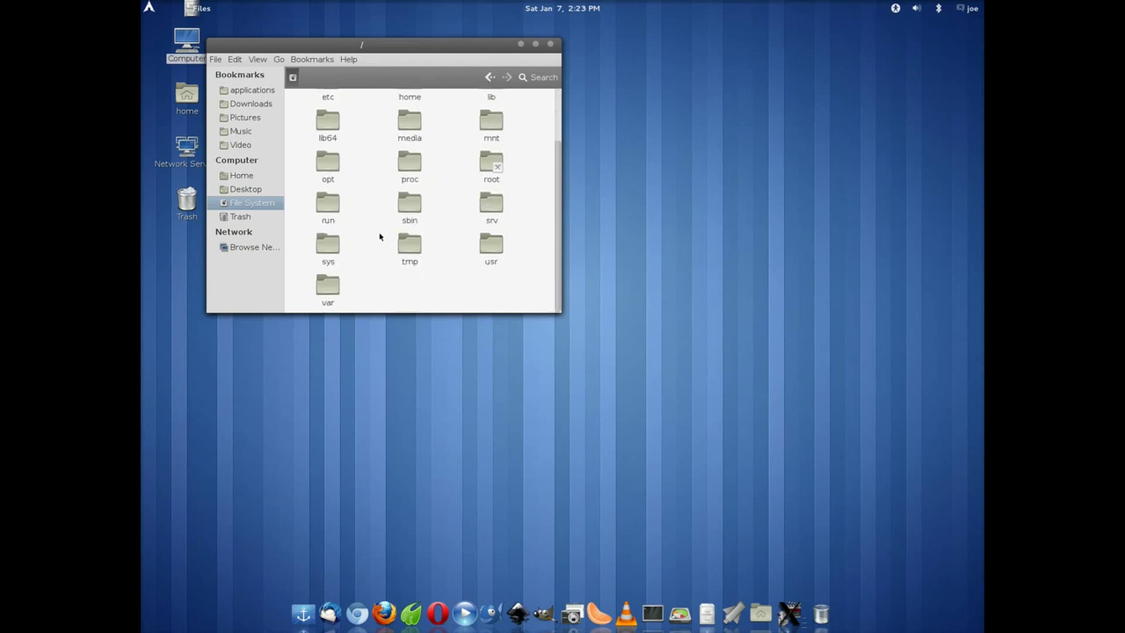
{"action": "type", "text": "usr"}
{"action": "key", "text": "Return"}
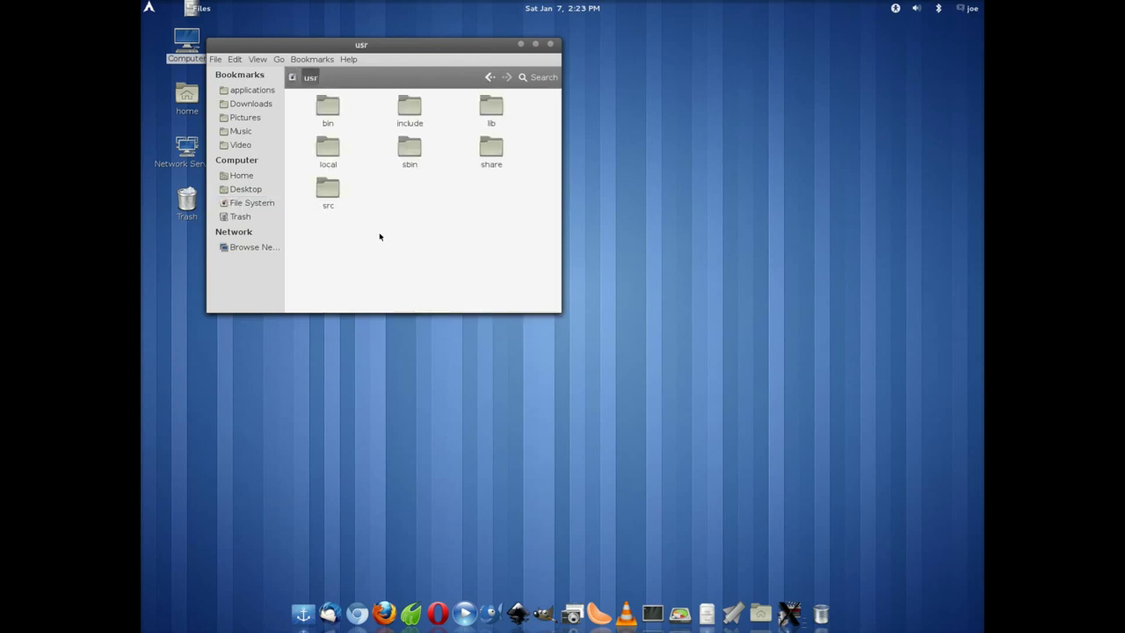
{"action": "type", "text": "share"}
{"action": "key", "text": "Return"}
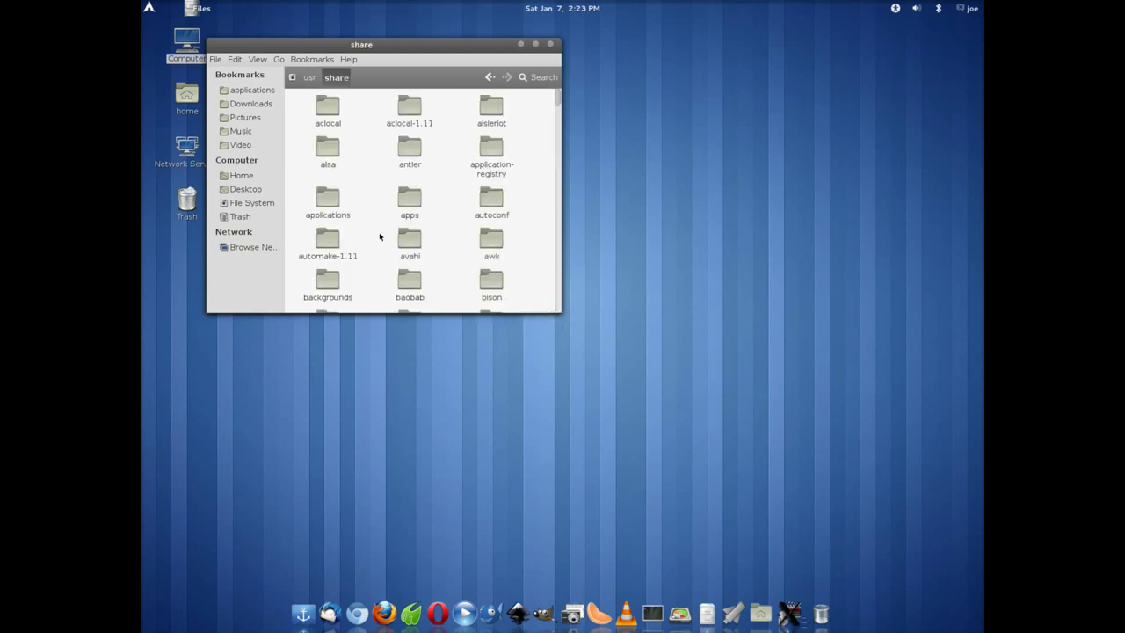
{"action": "scroll", "coordinate": [396, 181], "scroll_direction": "down", "scroll_amount": 2}
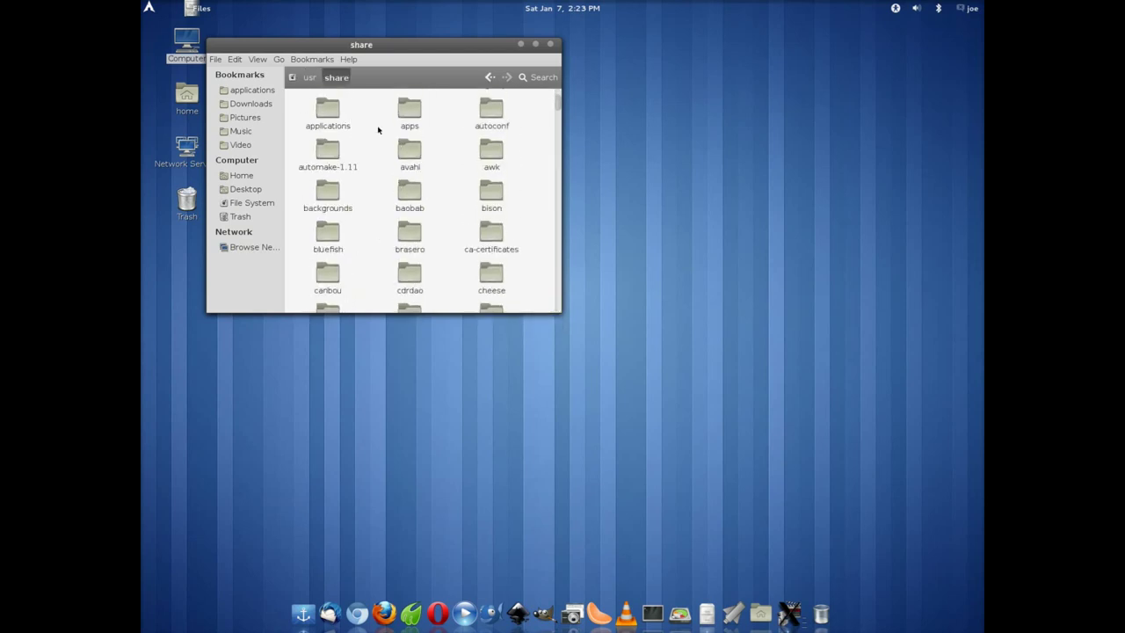
{"action": "type", "text": "them"}
{"action": "key", "text": "Return"}
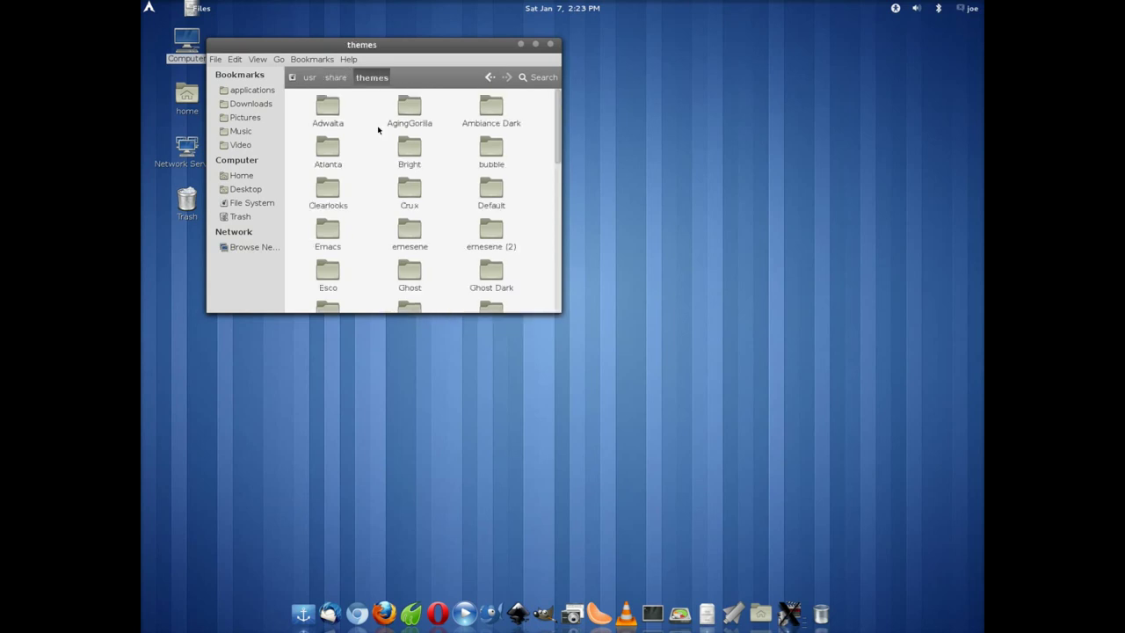
Look inside the Ghost theme folder and return to the themes folder
{"action": "type", "text": "g"}
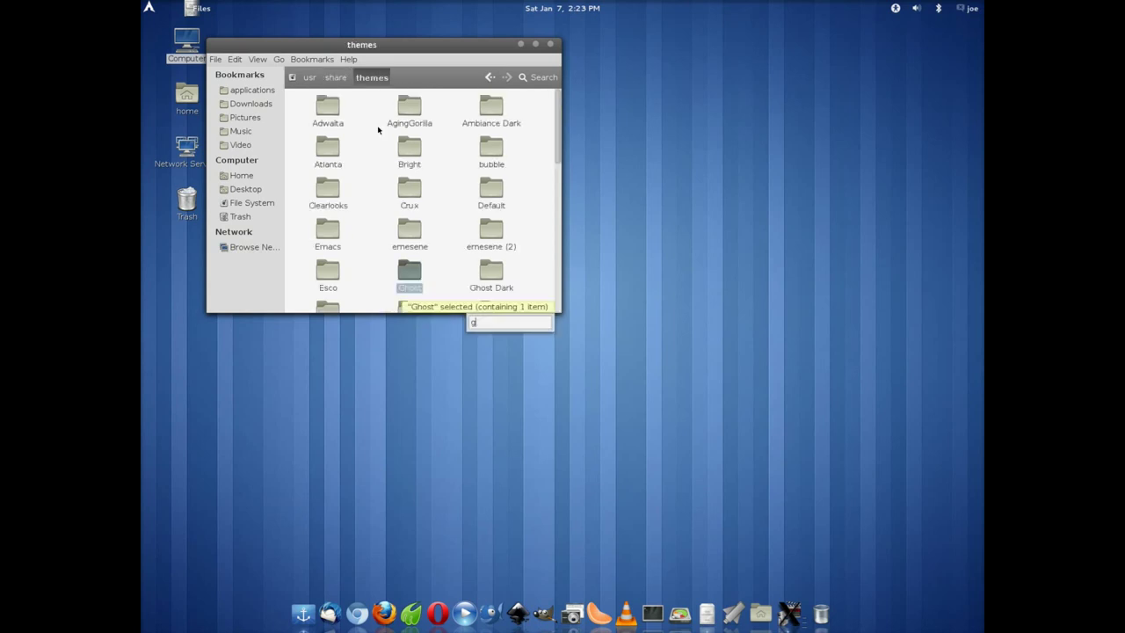
{"action": "key", "text": "Return"}
{"action": "key", "text": "BackSpace"}
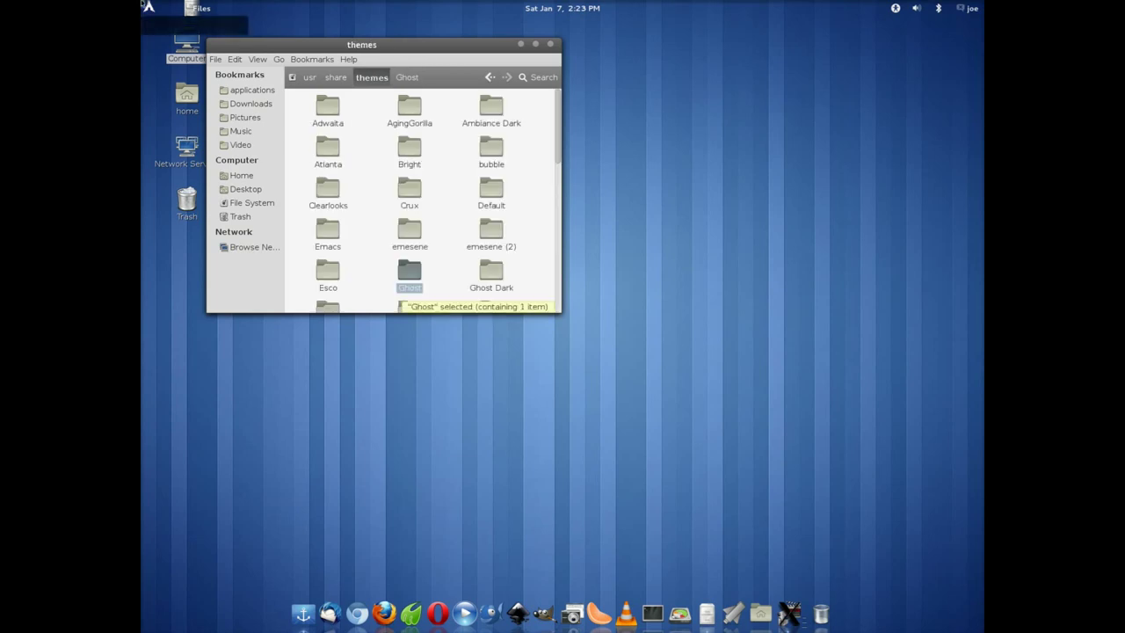
Return from the themes folder to /usr/share and open its icons folder
{"action": "mouse_move", "coordinate": [144, 3]}
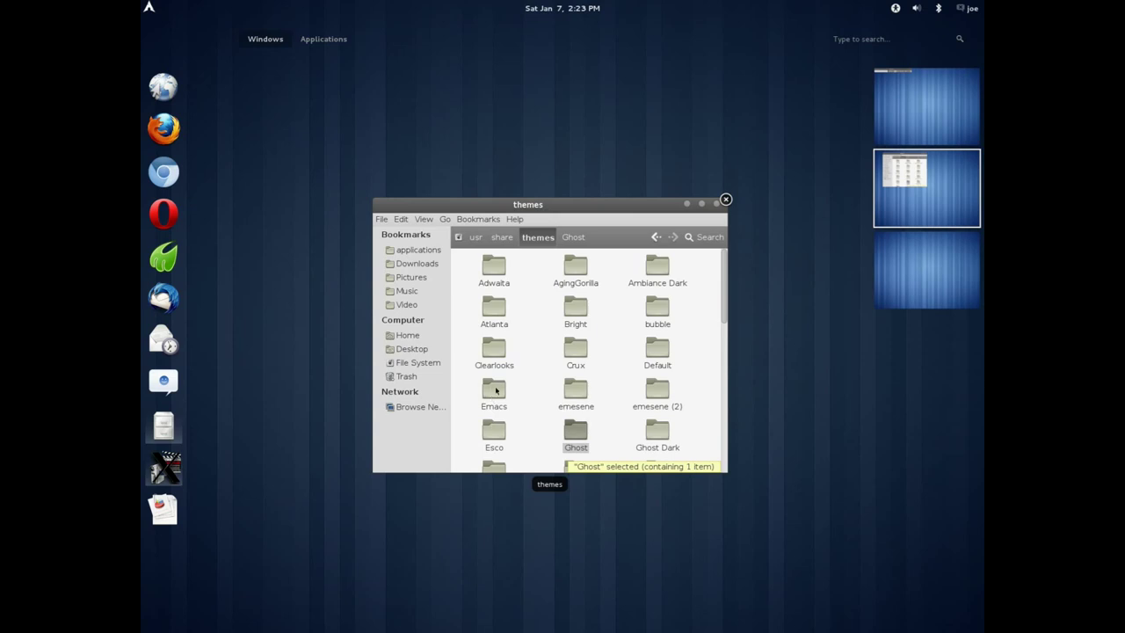
{"action": "middle_click", "coordinate": [518, 233]}
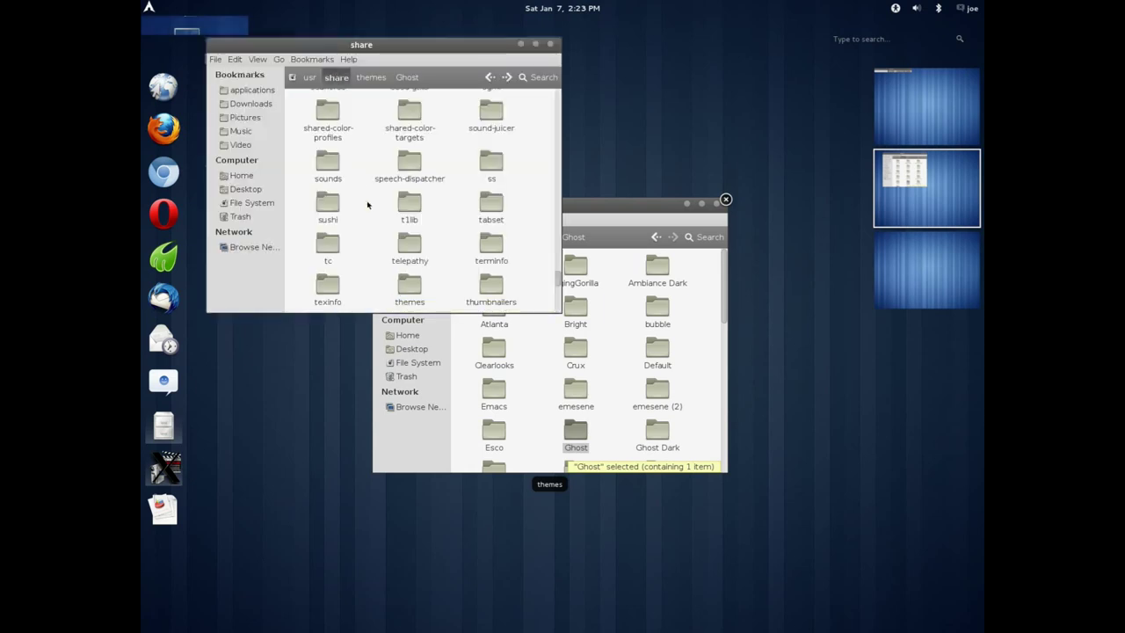
{"action": "left_click", "coordinate": [368, 205]}
{"action": "type", "text": "icon"}
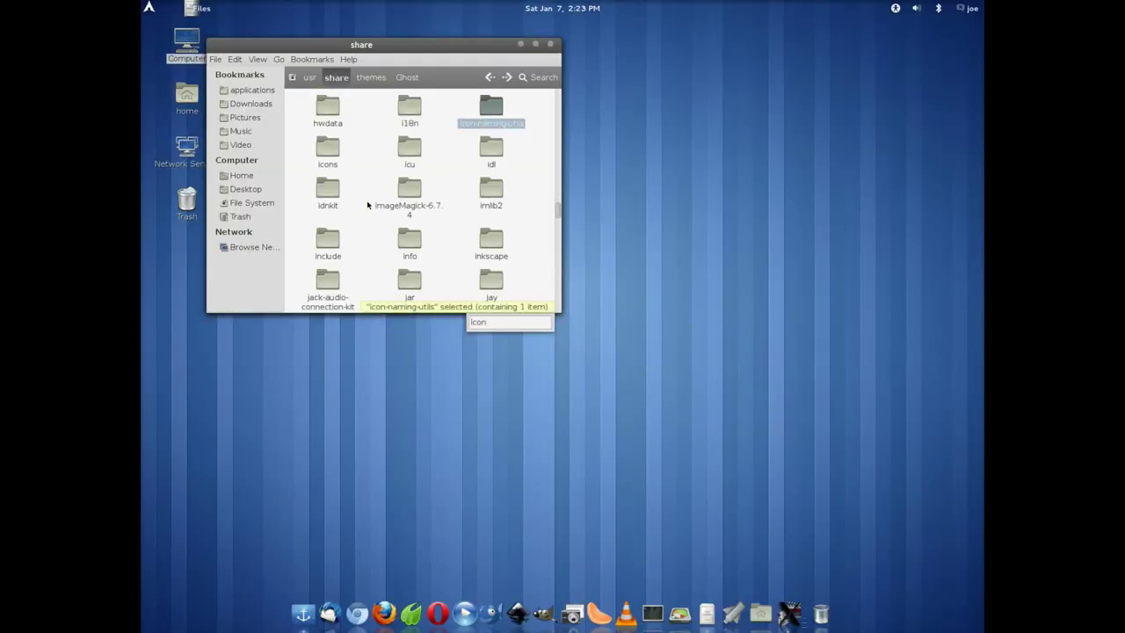
{"action": "type", "text": "s"}
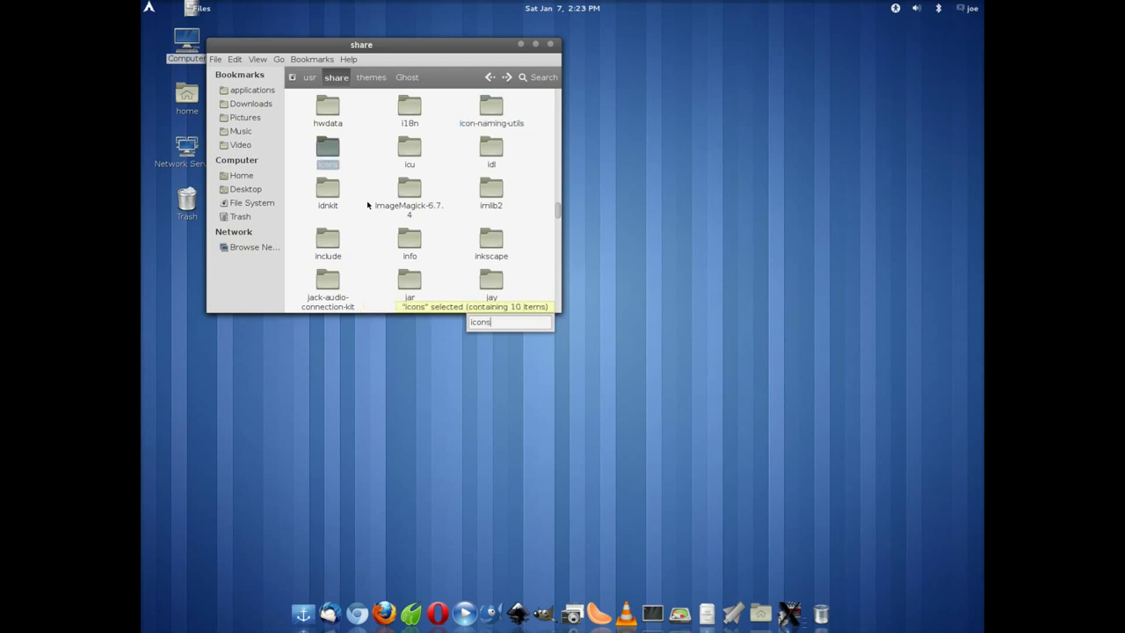
{"action": "key", "text": "Return"}
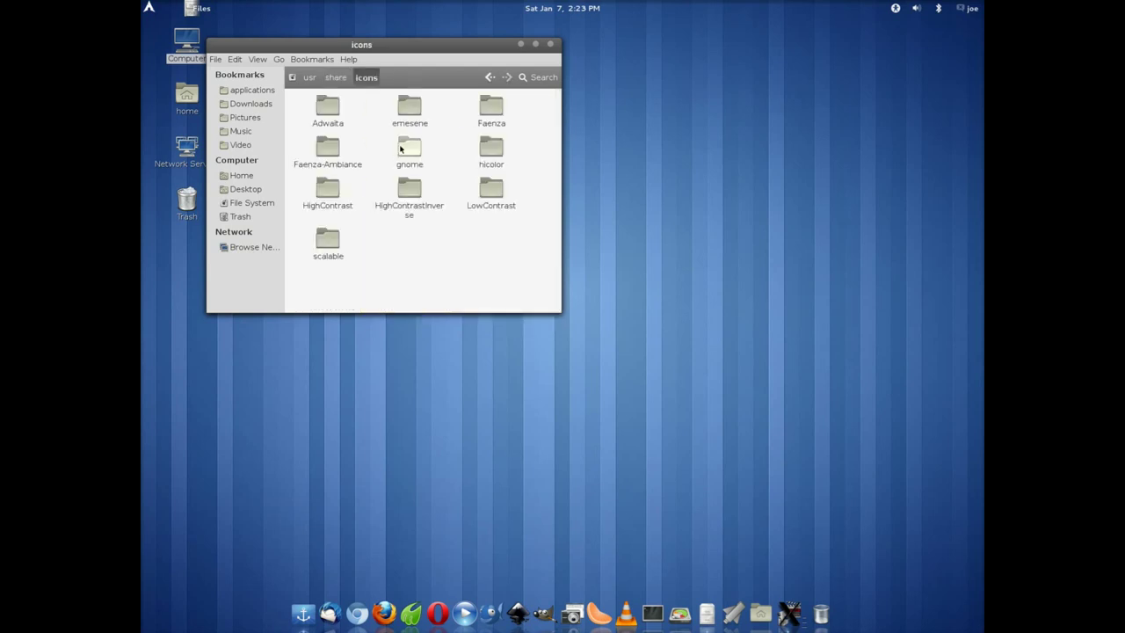
Look inside the gnome and Faenza icon theme folders, returning to the icons folder after each
{"action": "double_click", "coordinate": [399, 148]}
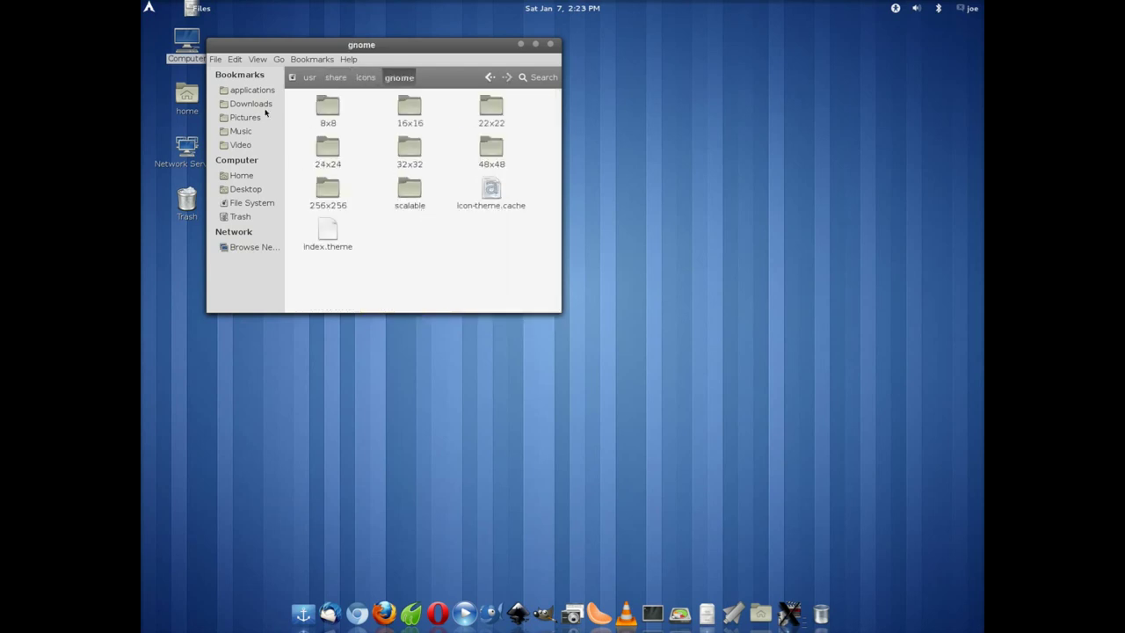
{"action": "left_click", "coordinate": [366, 77]}
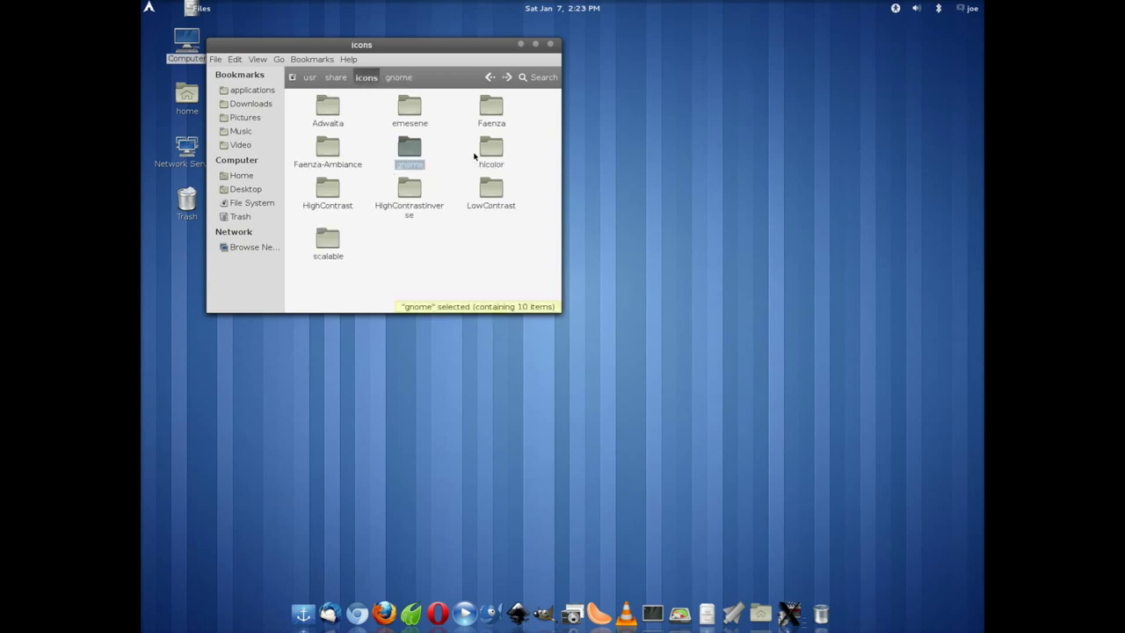
{"action": "left_click", "coordinate": [492, 114]}
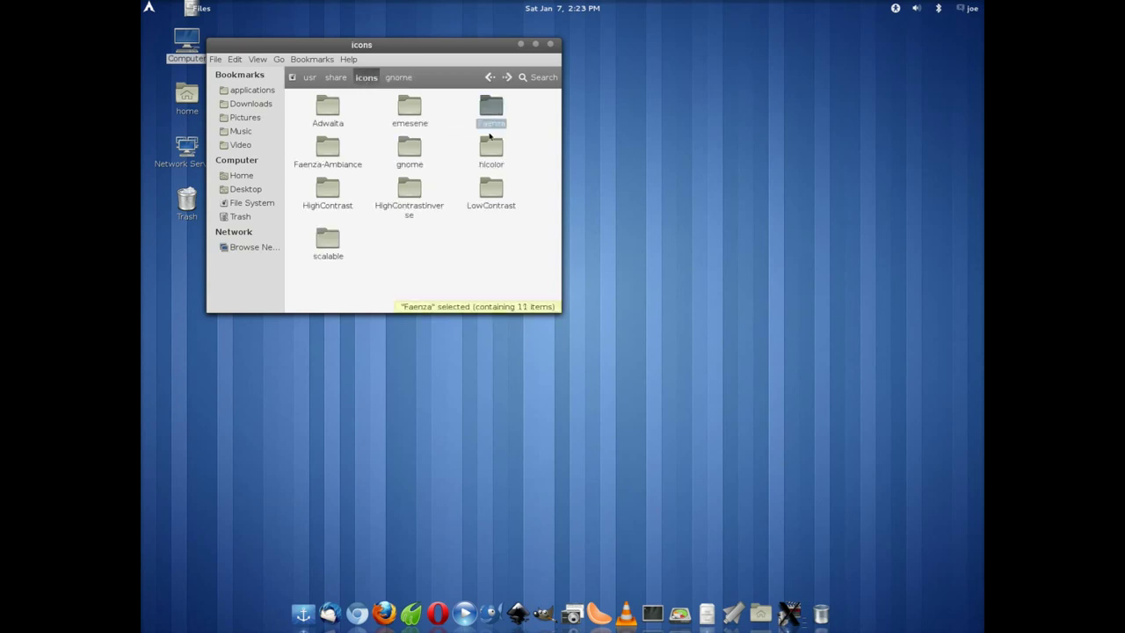
{"action": "double_click", "coordinate": [496, 111]}
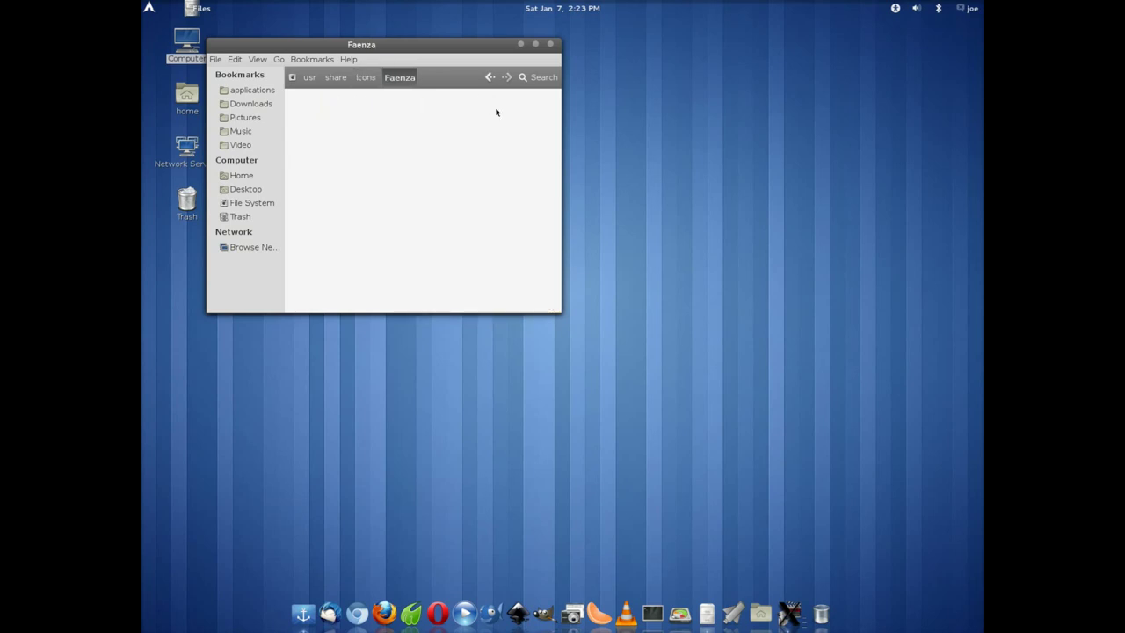
{"action": "left_click", "coordinate": [362, 81]}
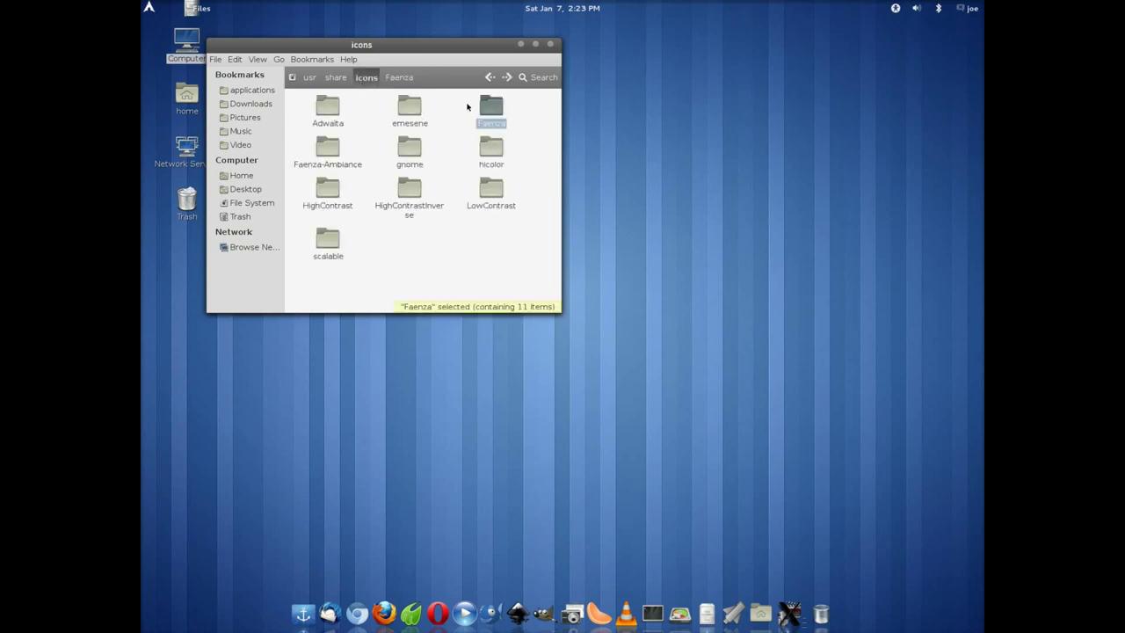
Browse to the Faenza theme's apps/scalable folder, look through its SVG icons and close the file manager window
{"action": "double_click", "coordinate": [486, 107]}
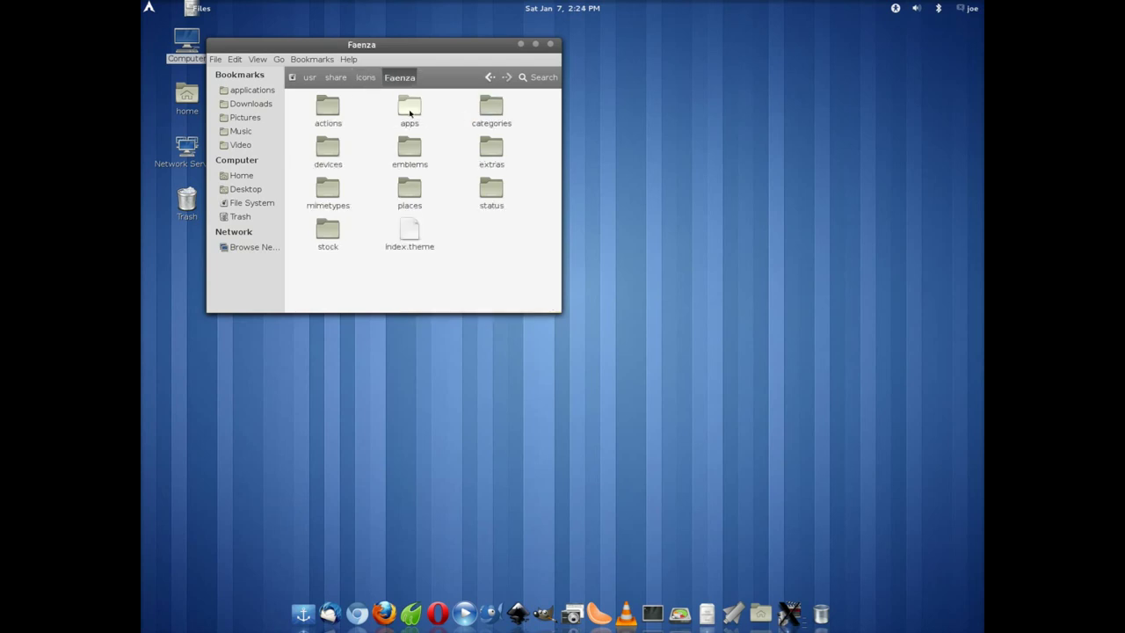
{"action": "left_click", "coordinate": [401, 105]}
{"action": "double_click", "coordinate": [401, 105]}
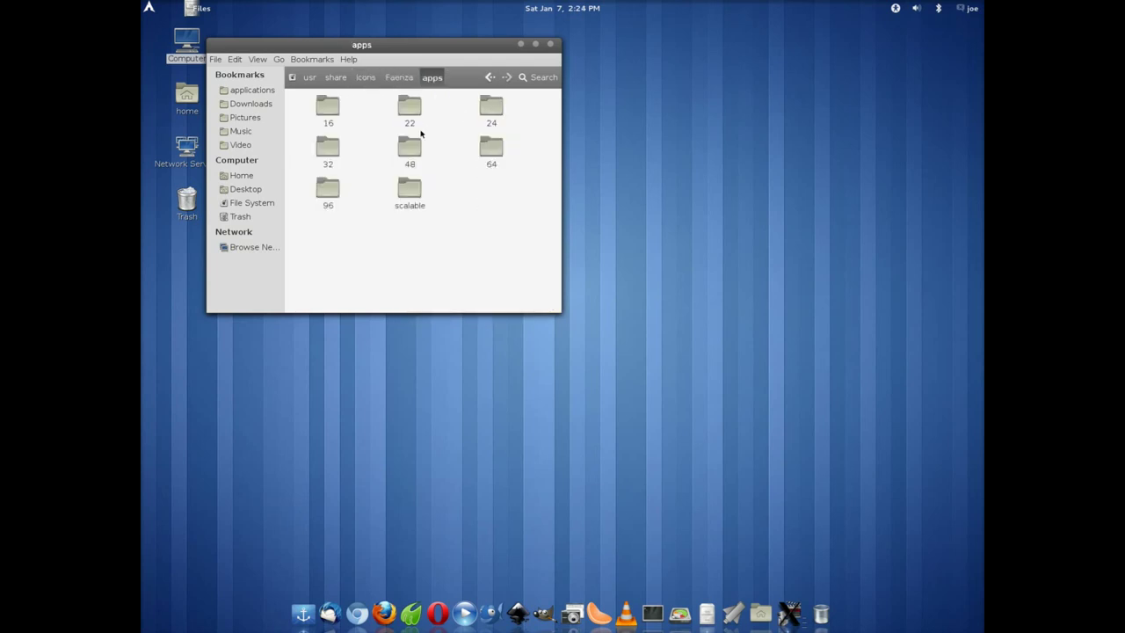
{"action": "double_click", "coordinate": [411, 186]}
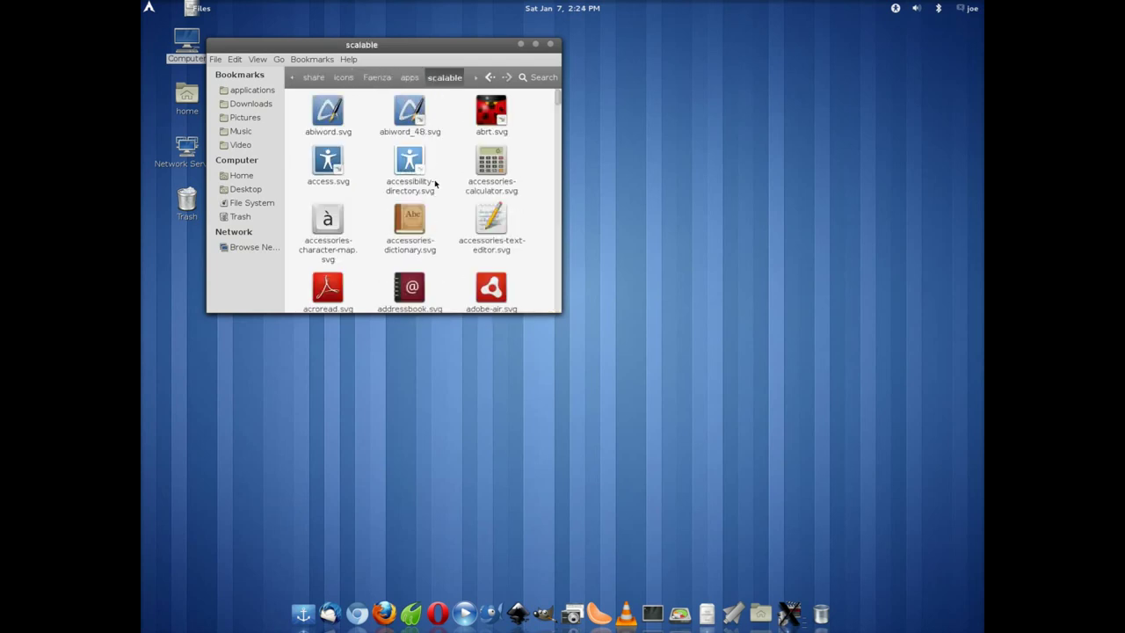
{"action": "scroll", "coordinate": [432, 182], "scroll_direction": "down", "scroll_amount": 6}
{"action": "scroll", "coordinate": [431, 183], "scroll_direction": "up", "scroll_amount": 6}
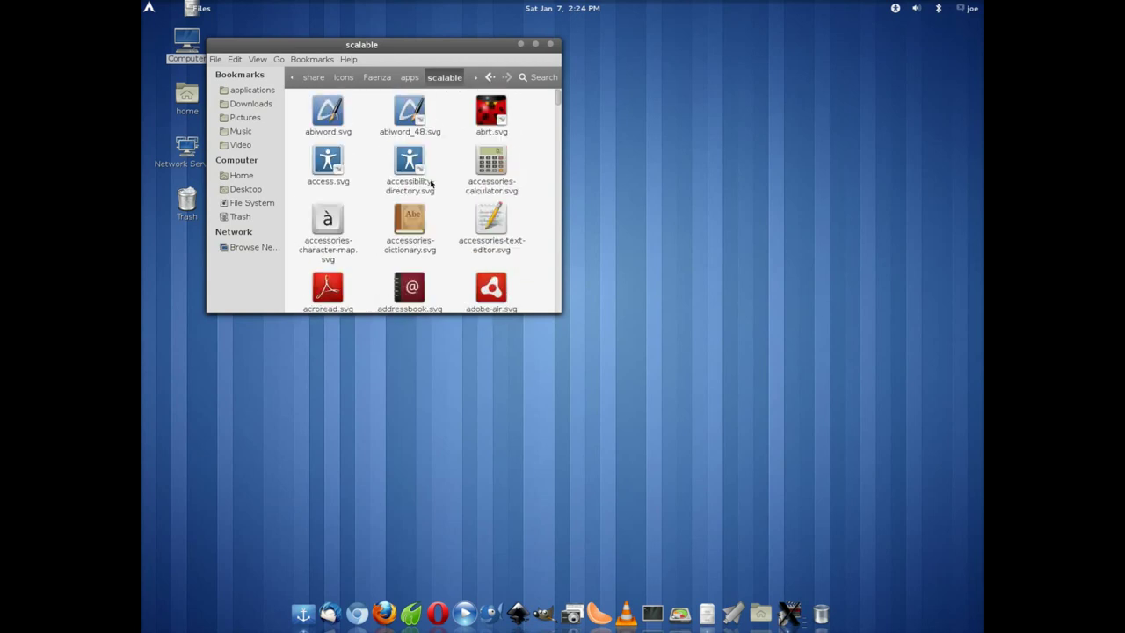
{"action": "left_click", "coordinate": [550, 44]}
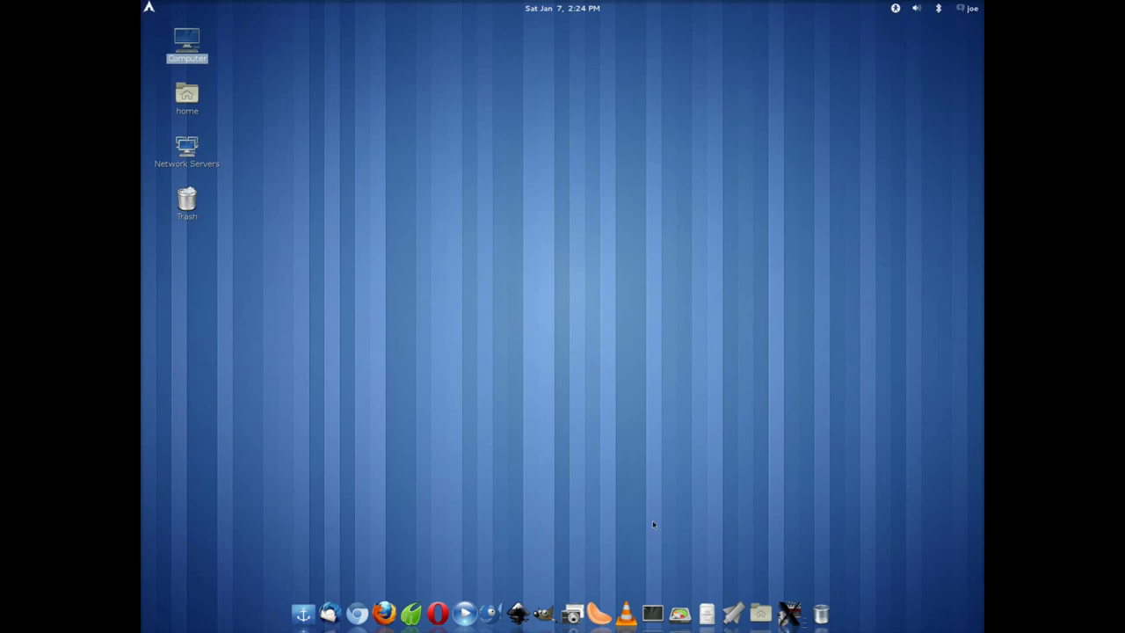
Search for "gnome tweak" to open Advanced Settings, set the Icon theme to Faenza and close the window
{"action": "key", "text": "super"}
{"action": "type", "text": "gnome tweak"}
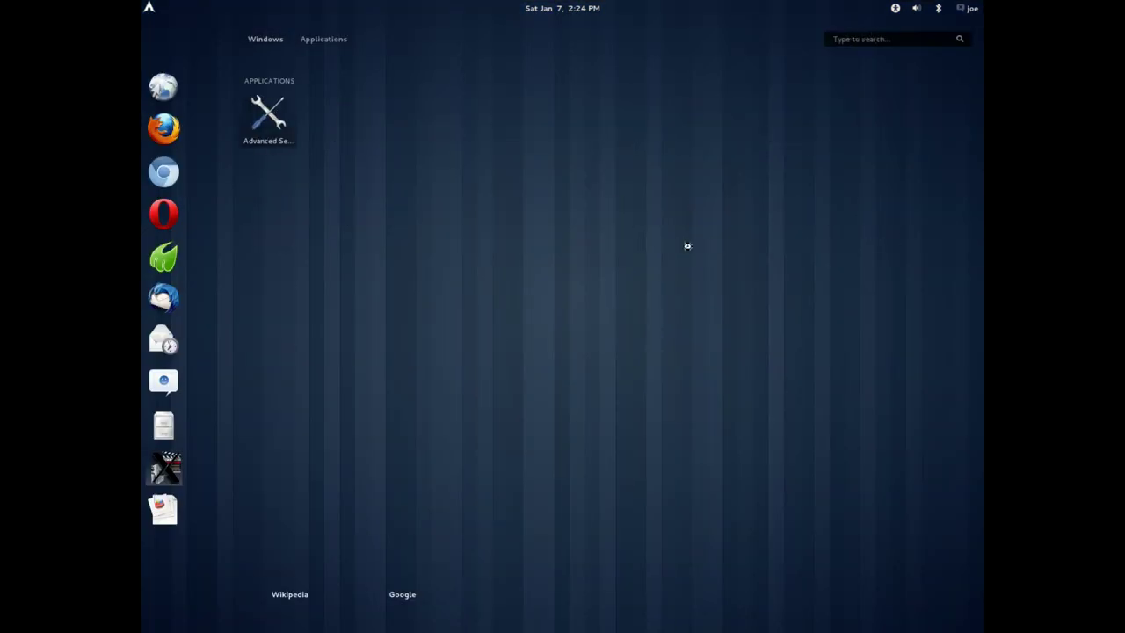
{"action": "key", "text": "Return"}
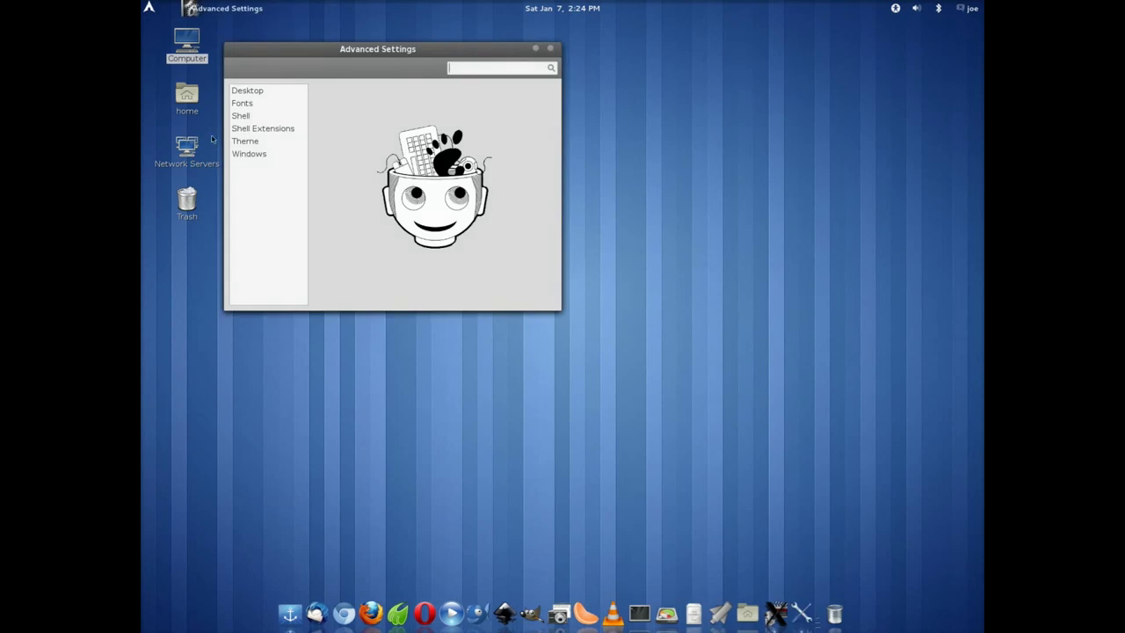
{"action": "left_click", "coordinate": [247, 143]}
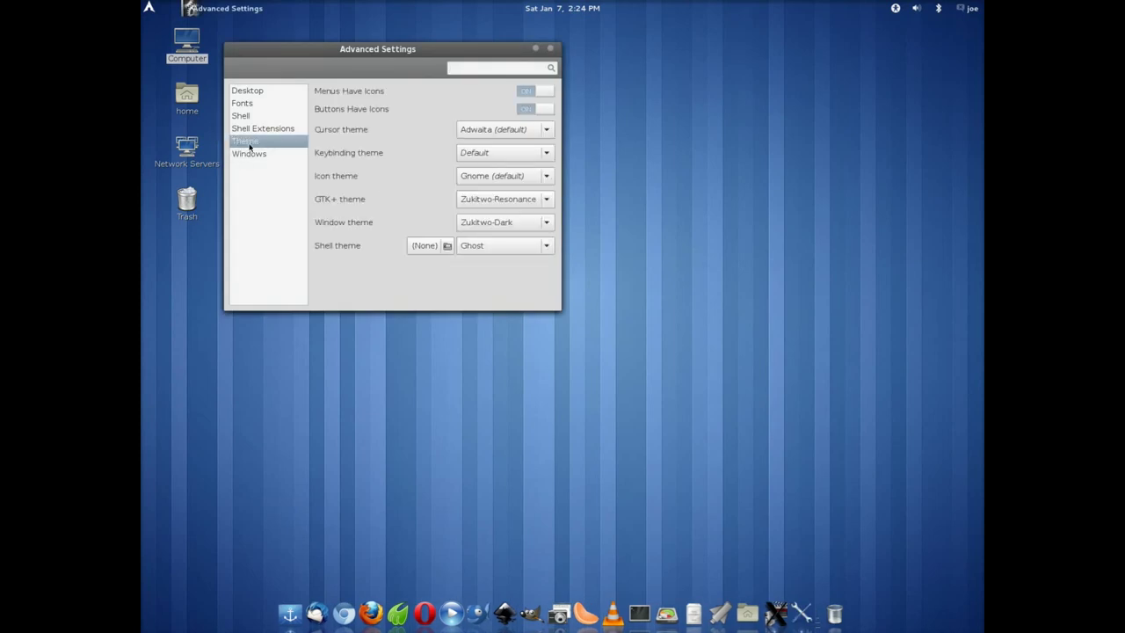
{"action": "left_click", "coordinate": [482, 181]}
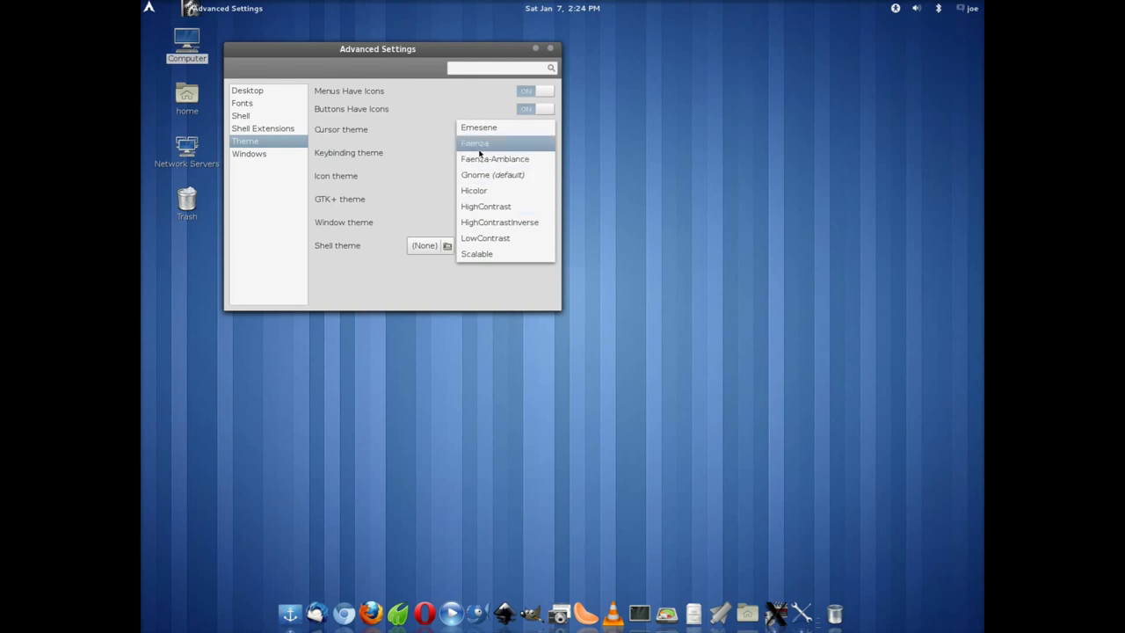
{"action": "left_click", "coordinate": [481, 144]}
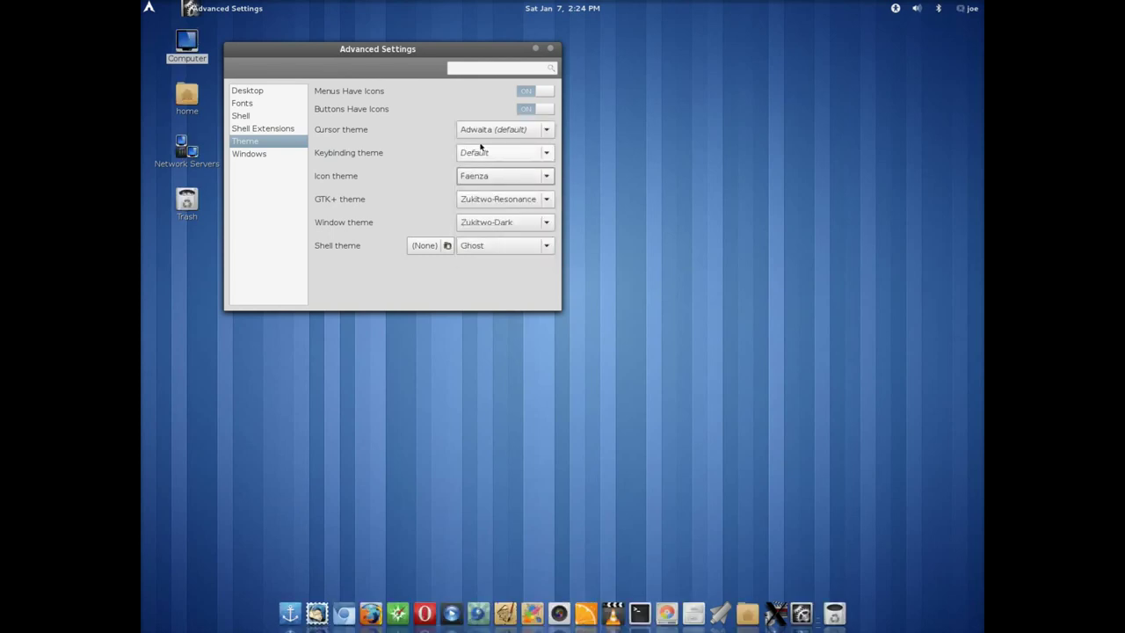
{"action": "left_click", "coordinate": [558, 49]}
Open Computer from the desktop and move its window towards the middle of the screen
{"action": "key", "text": "super"}
{"action": "left_click", "coordinate": [263, 146]}
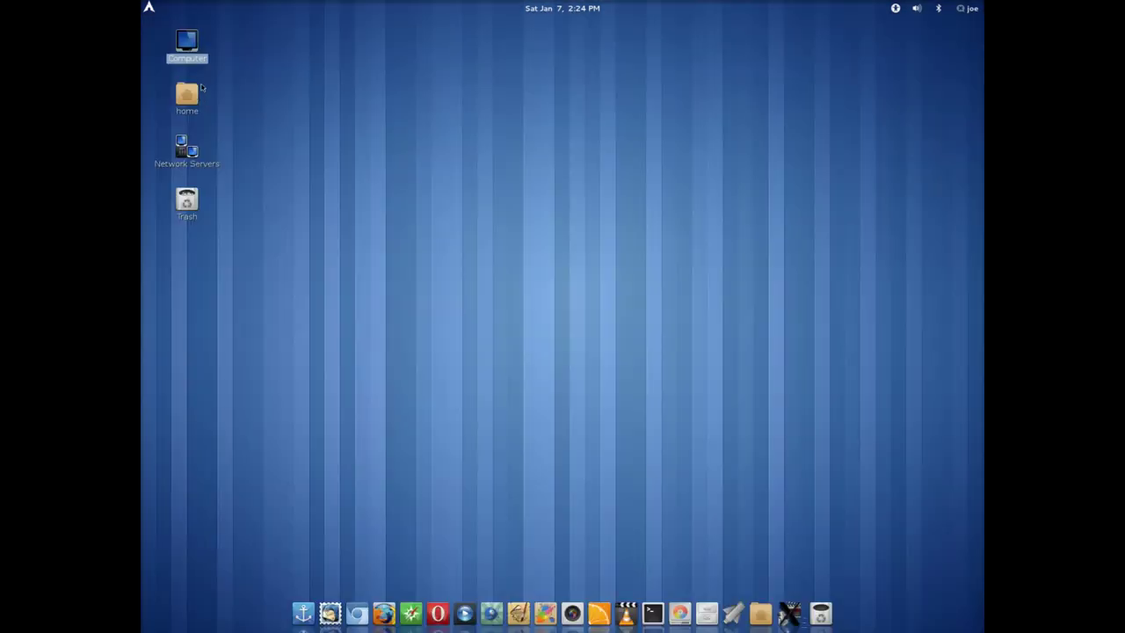
{"action": "double_click", "coordinate": [186, 43]}
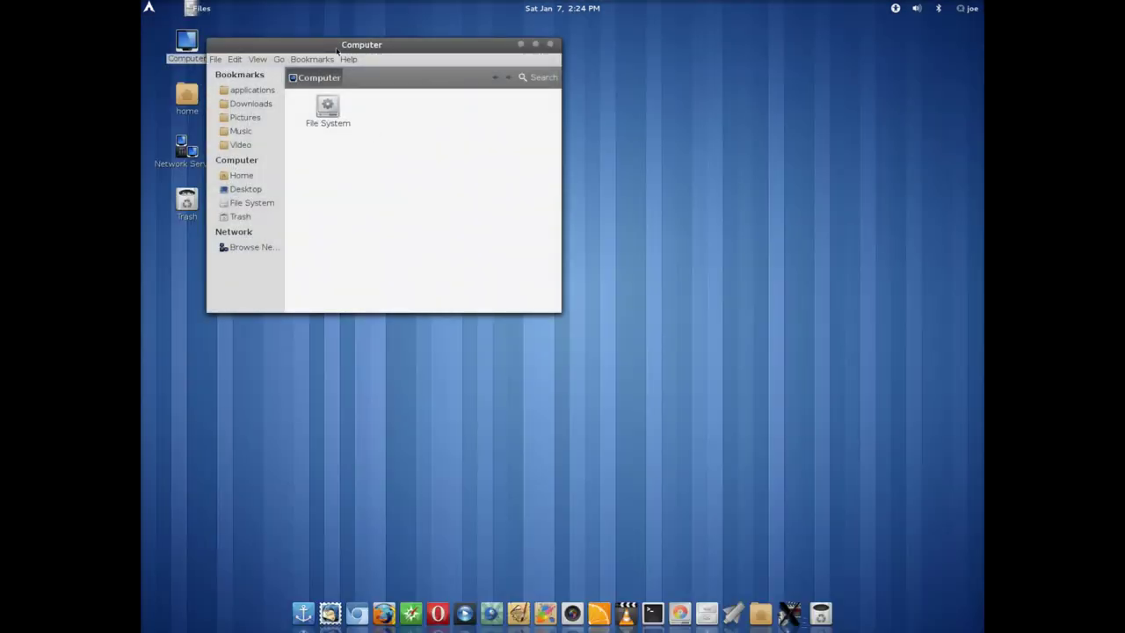
{"action": "left_click_drag", "start_coordinate": [356, 56], "coordinate": [638, 181]}
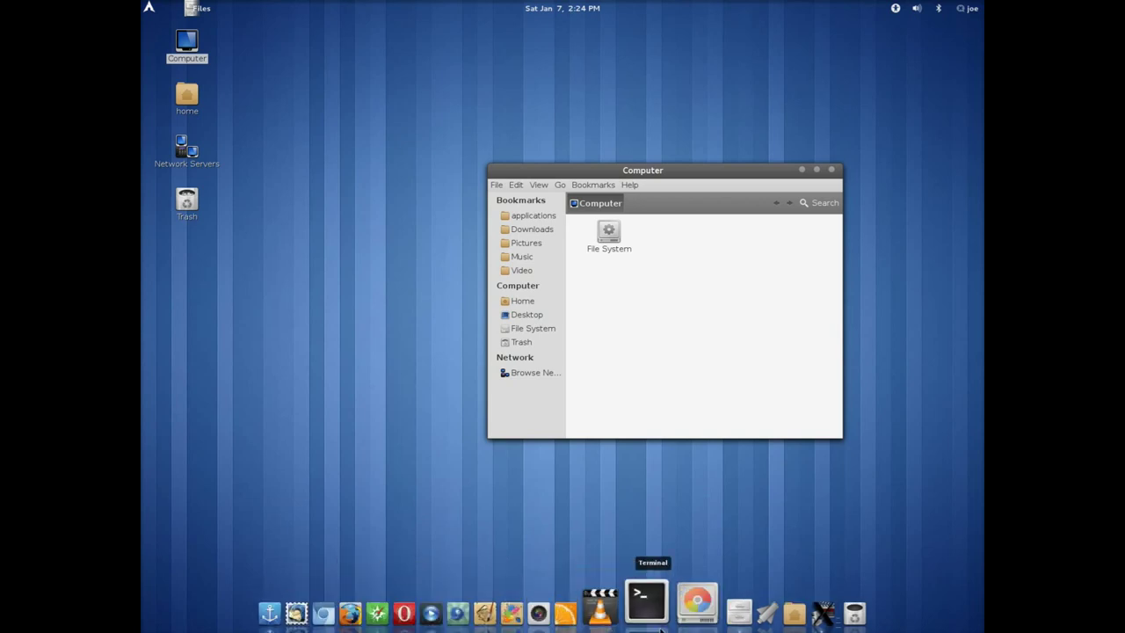
Change the desktop background to the teal picture of a figure holding a glowing disc from the Pictures Folder
{"action": "right_click", "coordinate": [374, 382]}
{"action": "left_click", "coordinate": [261, 435]}
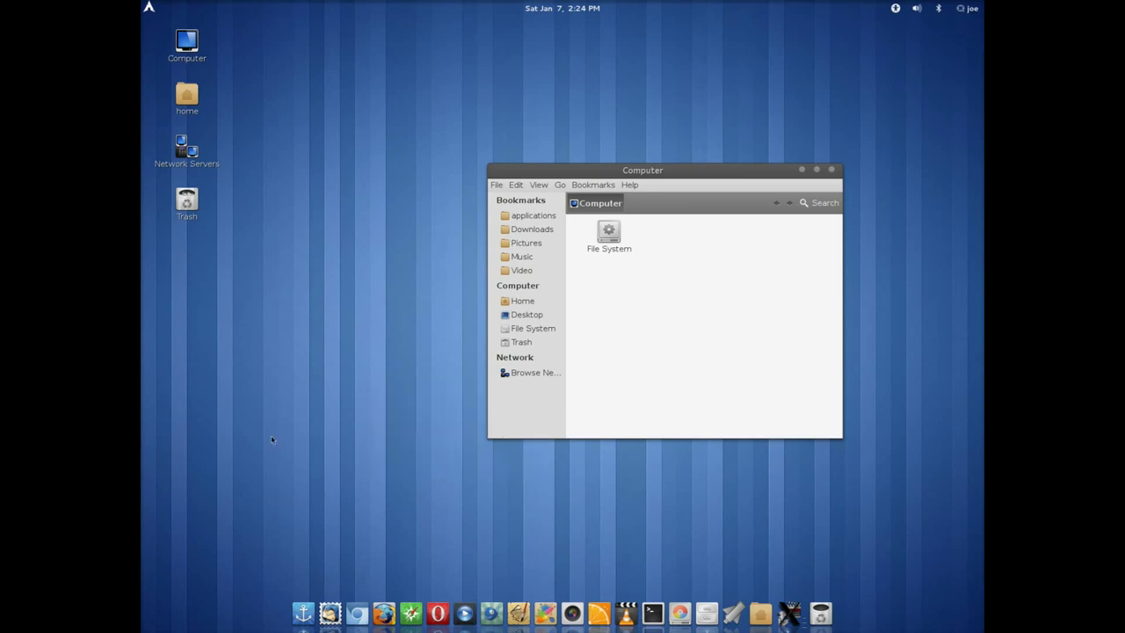
{"action": "right_click", "coordinate": [421, 460]}
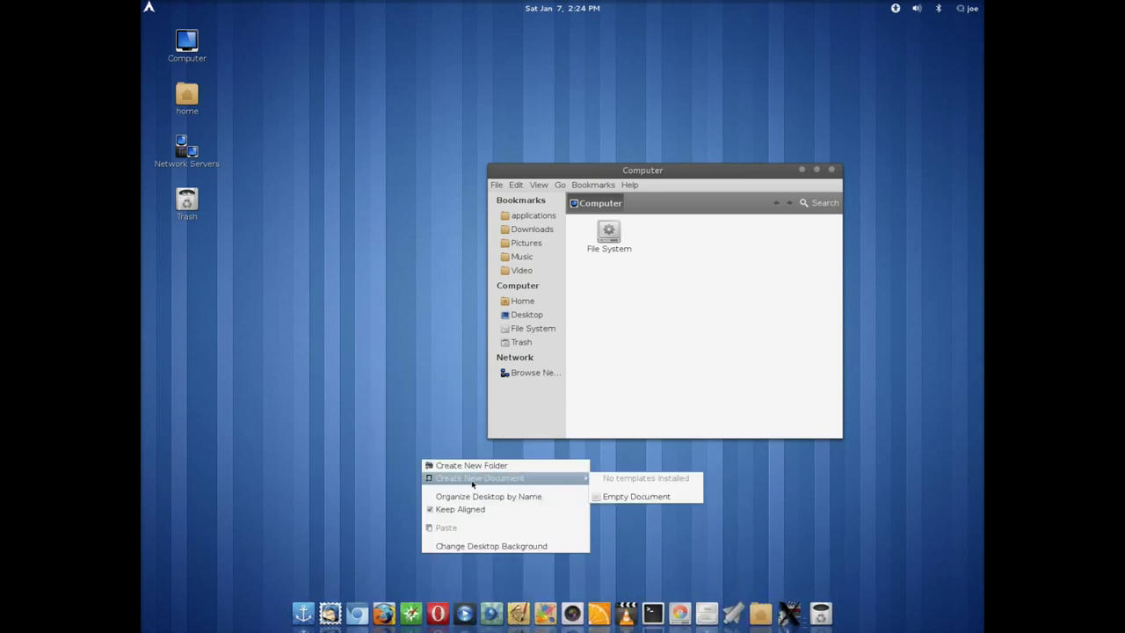
{"action": "left_click", "coordinate": [492, 546]}
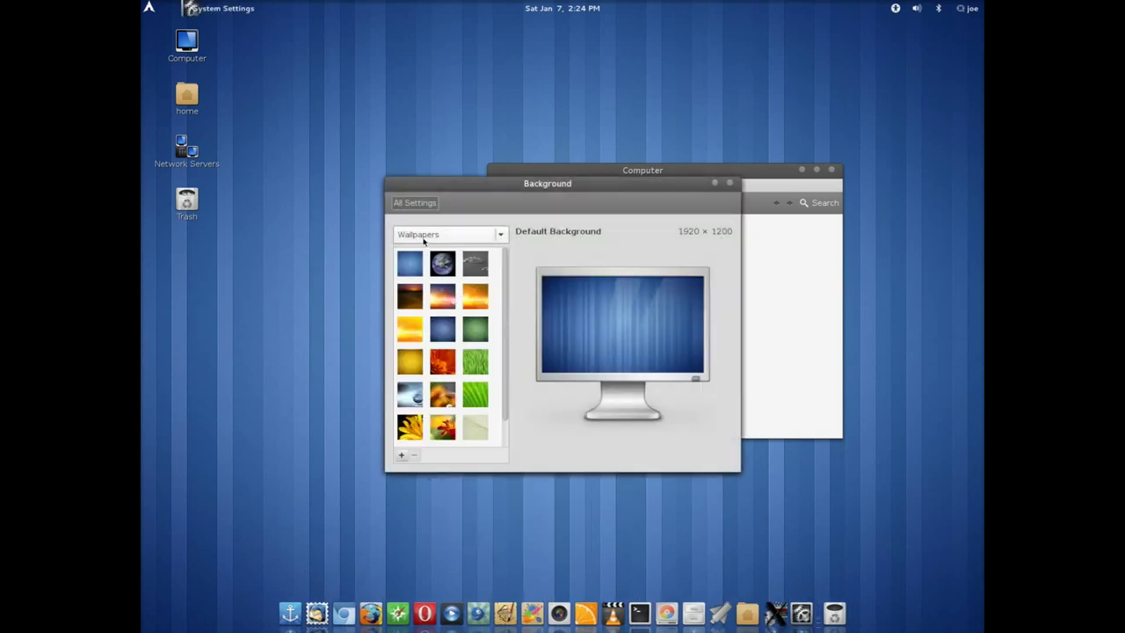
{"action": "left_click", "coordinate": [422, 238]}
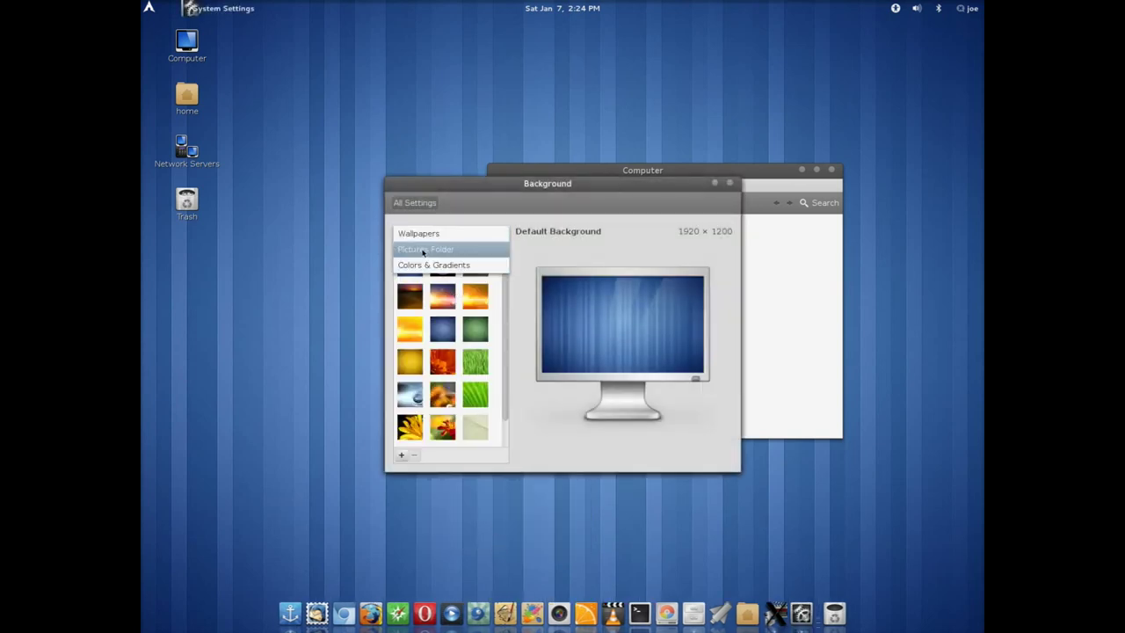
{"action": "left_click", "coordinate": [425, 250]}
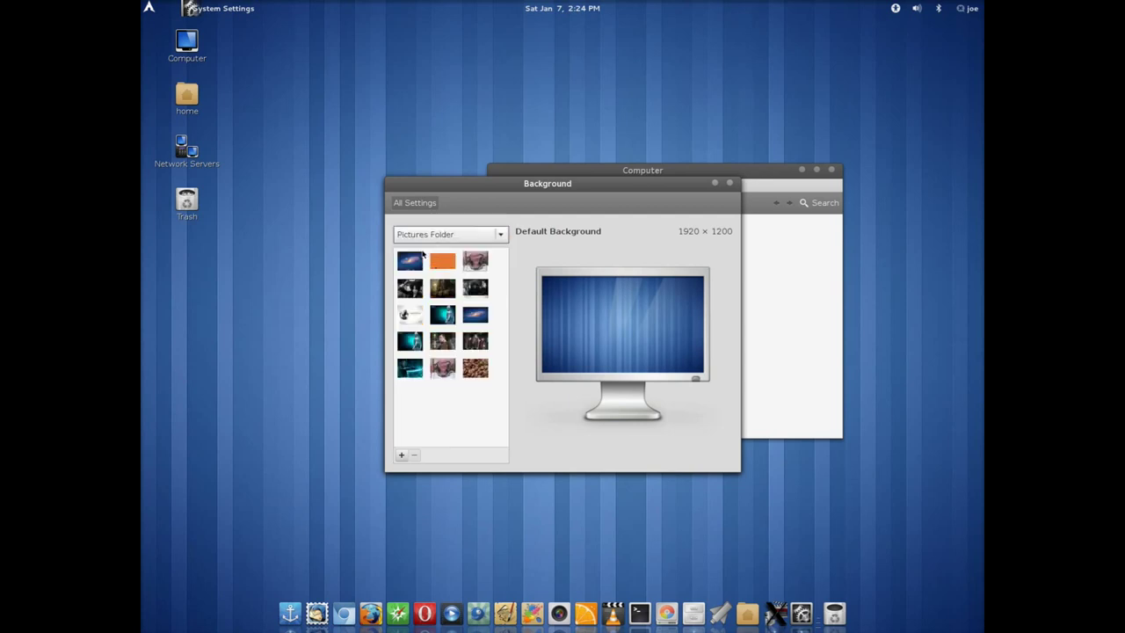
{"action": "left_click", "coordinate": [410, 368]}
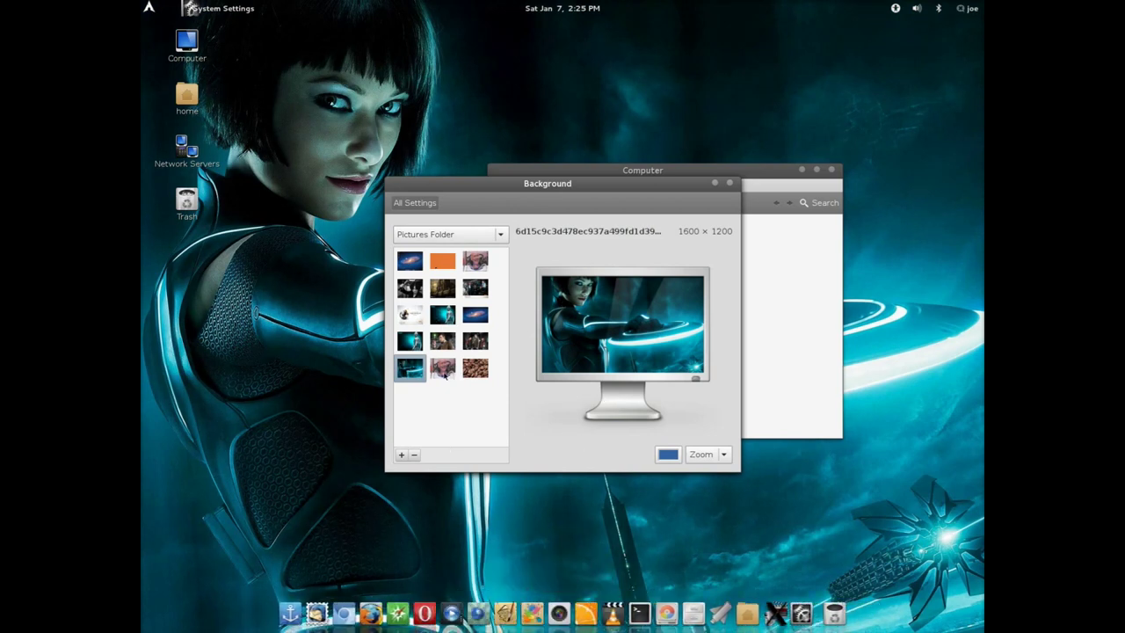
Go through the three workspaces in the overview and switch to the empty last one to view the desktop
{"action": "mouse_move", "coordinate": [143, 4]}
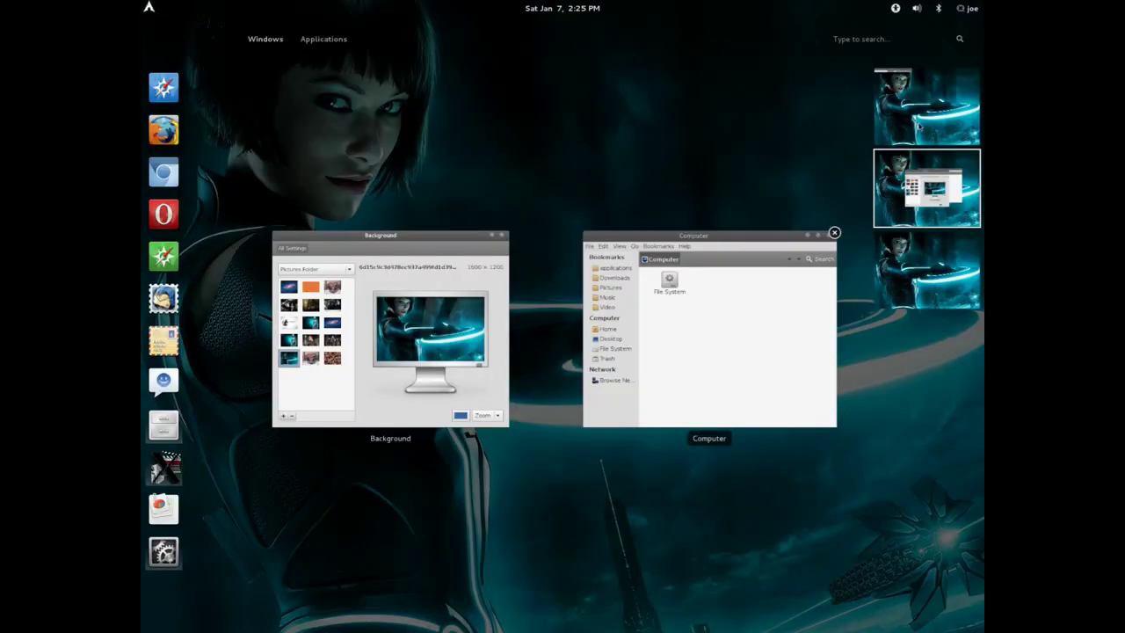
{"action": "left_click", "coordinate": [919, 128]}
{"action": "left_click", "coordinate": [913, 193]}
{"action": "left_click", "coordinate": [915, 274]}
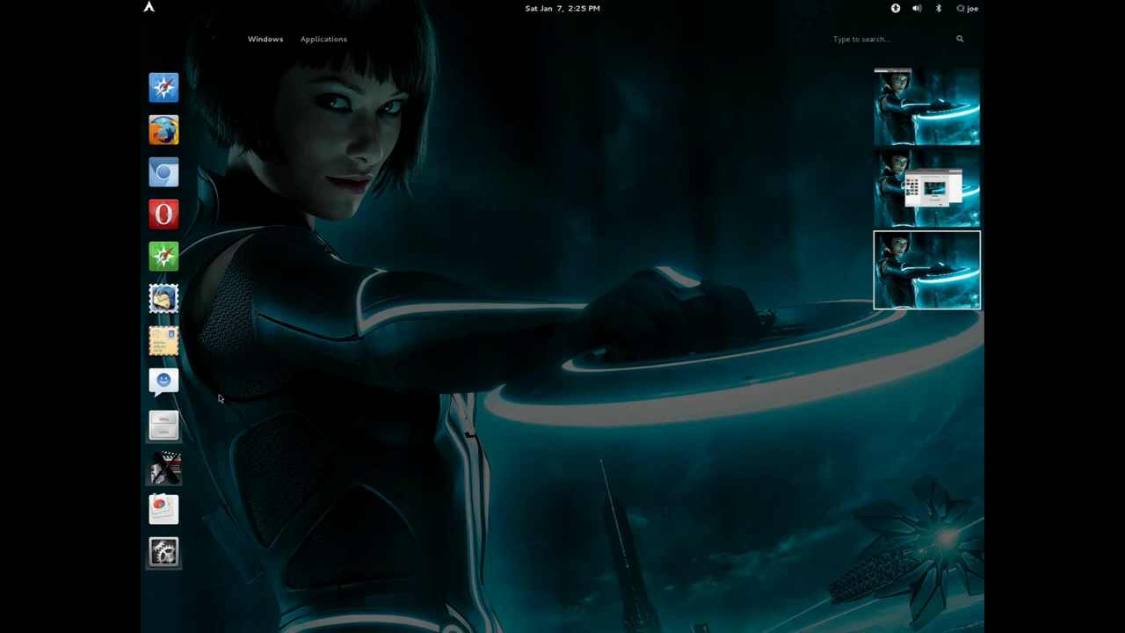
{"action": "left_click", "coordinate": [383, 370]}
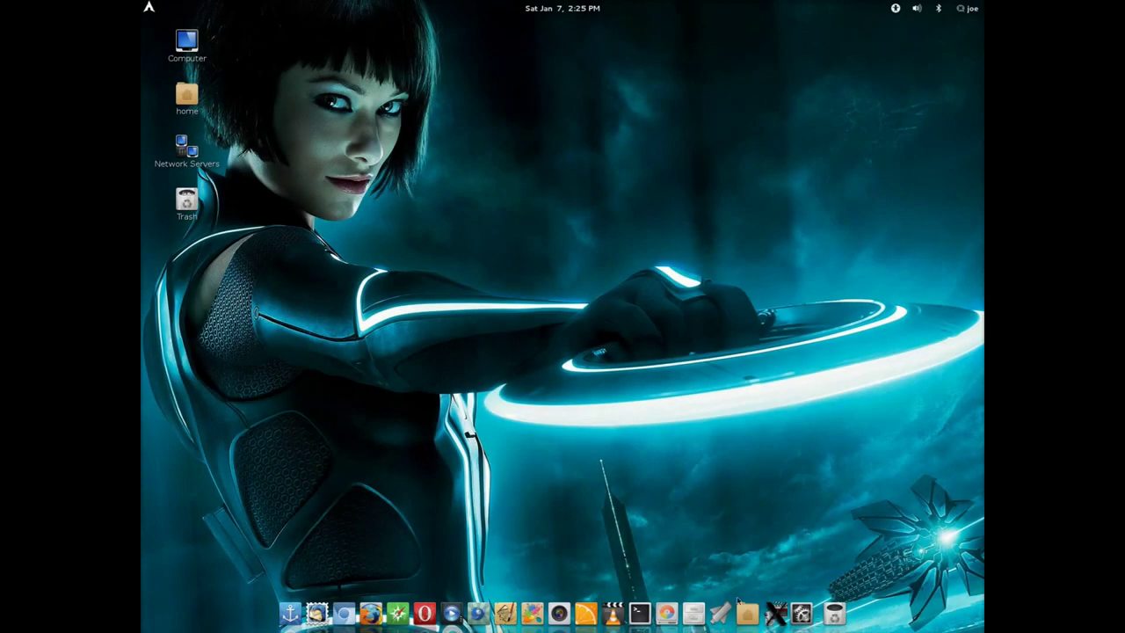